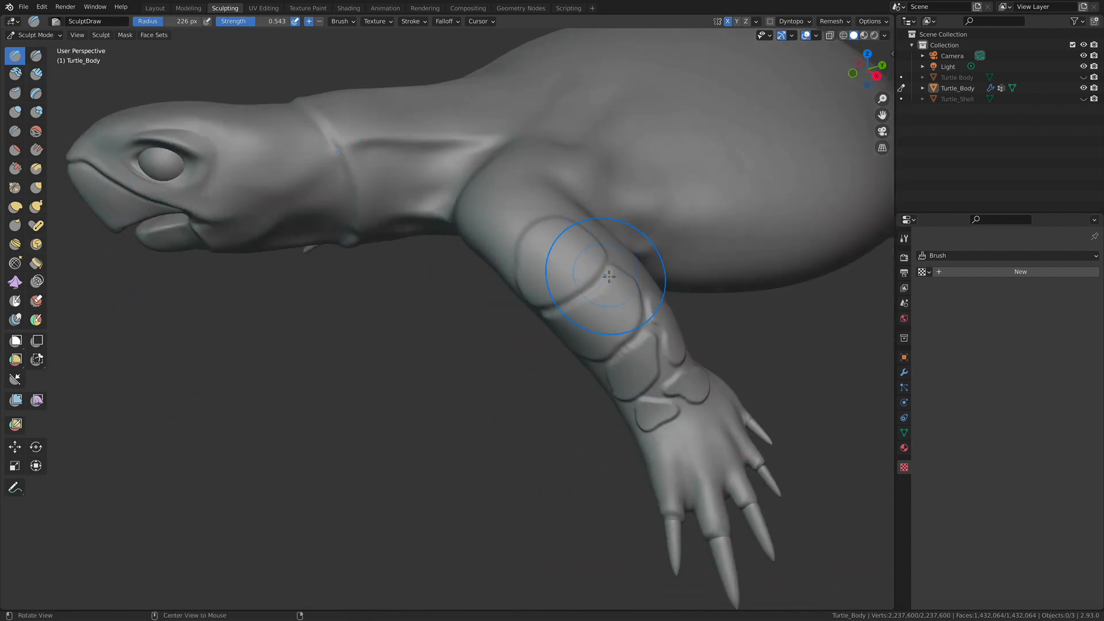
scroll(607, 275, "down", 3)
scroll(627, 277, "up", 3)
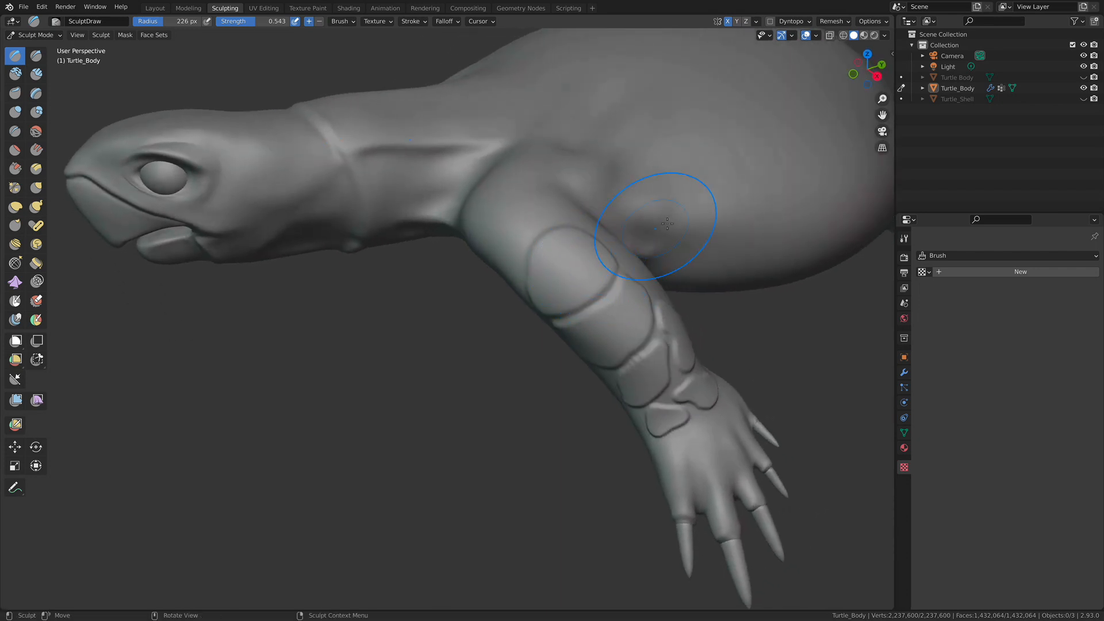
mouse_move(703, 190)
left_mouse_down("alt")
mouse_move(682, 222)
mouse_move(575, 259)
left_mouse_up("alt")
mouse_move(506, 266)
left_mouse_down("alt")
mouse_move(623, 247)
mouse_move(497, 259)
mouse_move(561, 242)
mouse_move(494, 314)
left_mouse_up("alt")
mouse_move(401, 303)
left_mouse_down()
mouse_move(423, 303)
mouse_move(384, 180)
mouse_move(451, 207)
mouse_move(422, 289)
left_mouse_up()
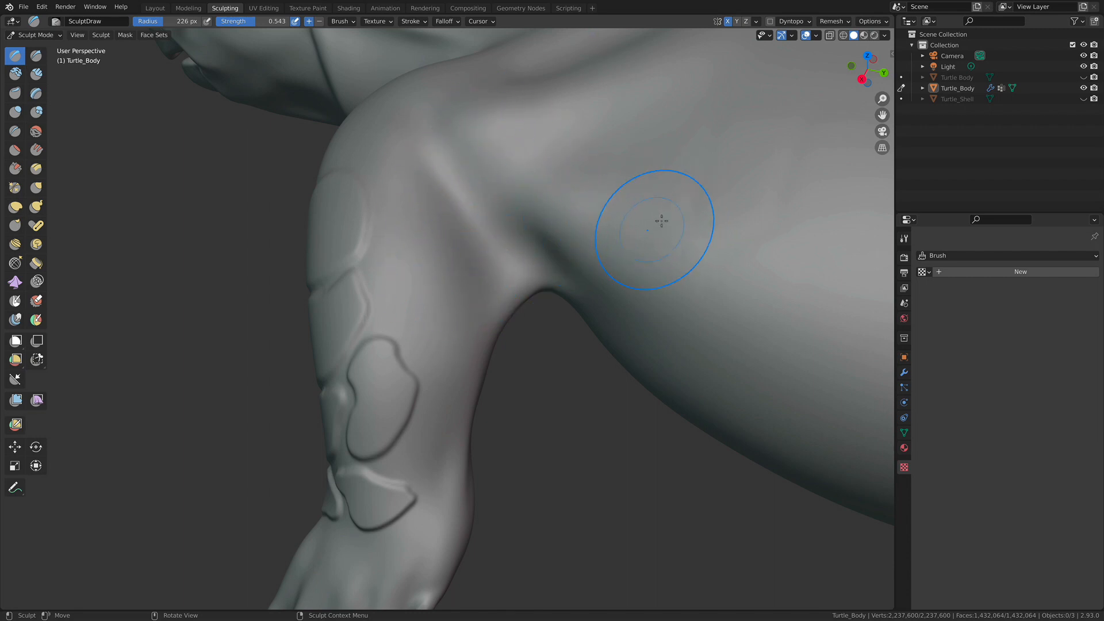
middle_click_drag(671, 246, 636, 271)
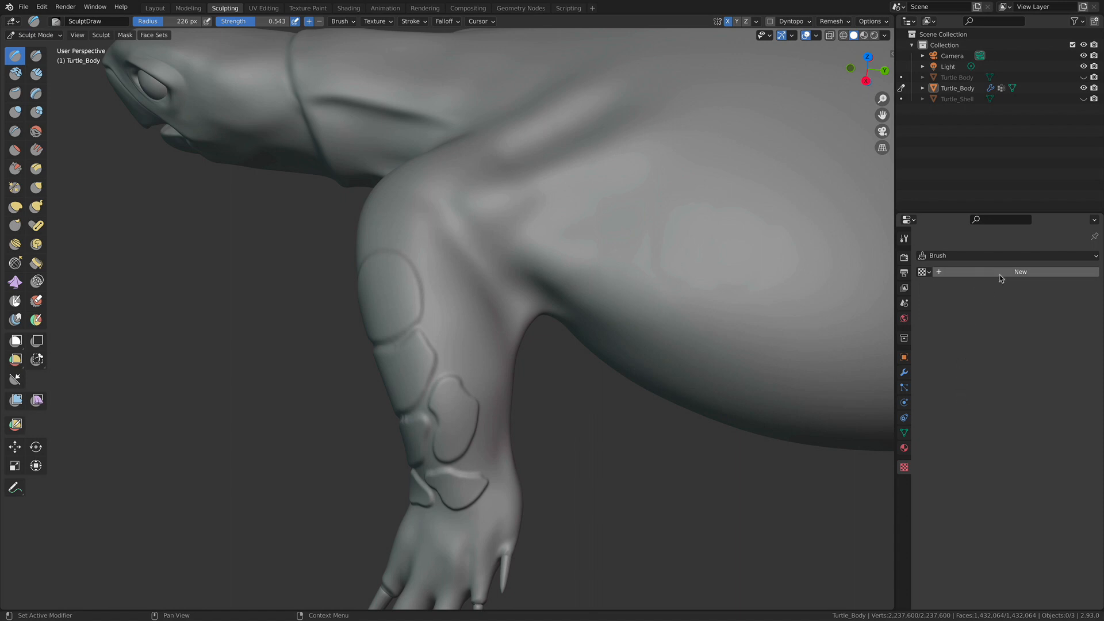
Create a new brush texture and name it Turtle Skin
left_click(1015, 272)
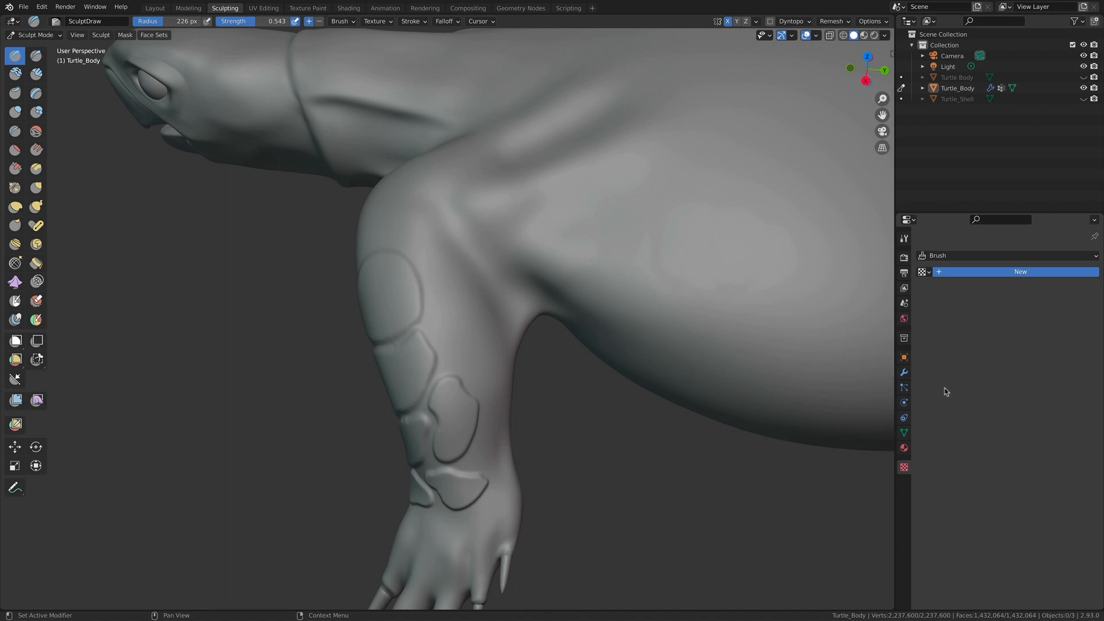
left_click(976, 275)
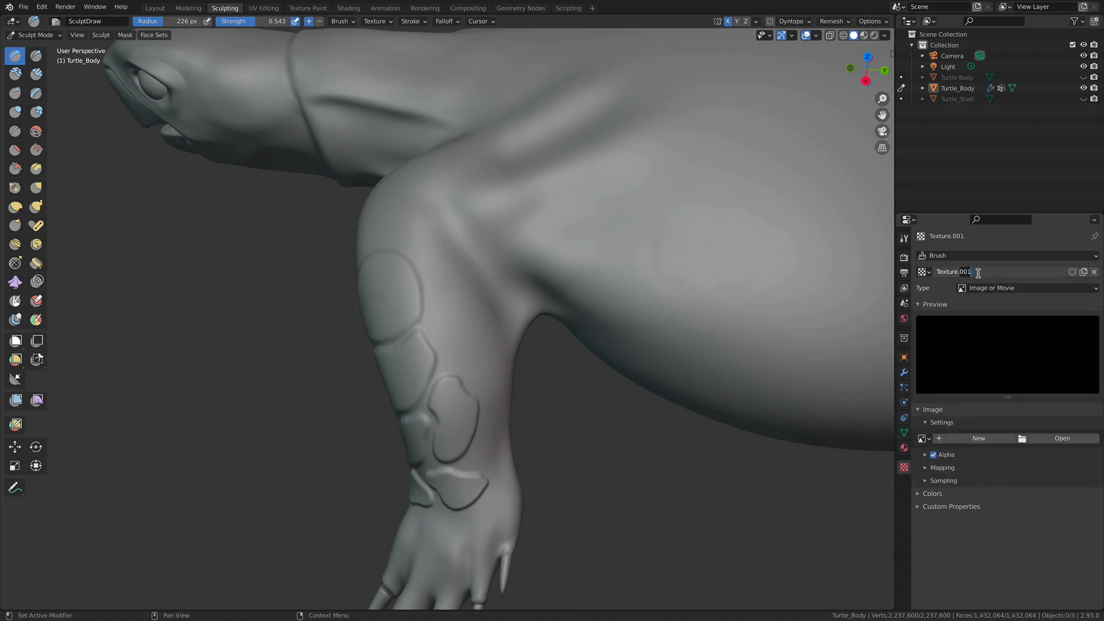
key("BackSpace")
key("BackSpace")
type("Turtle S")
key("Return")
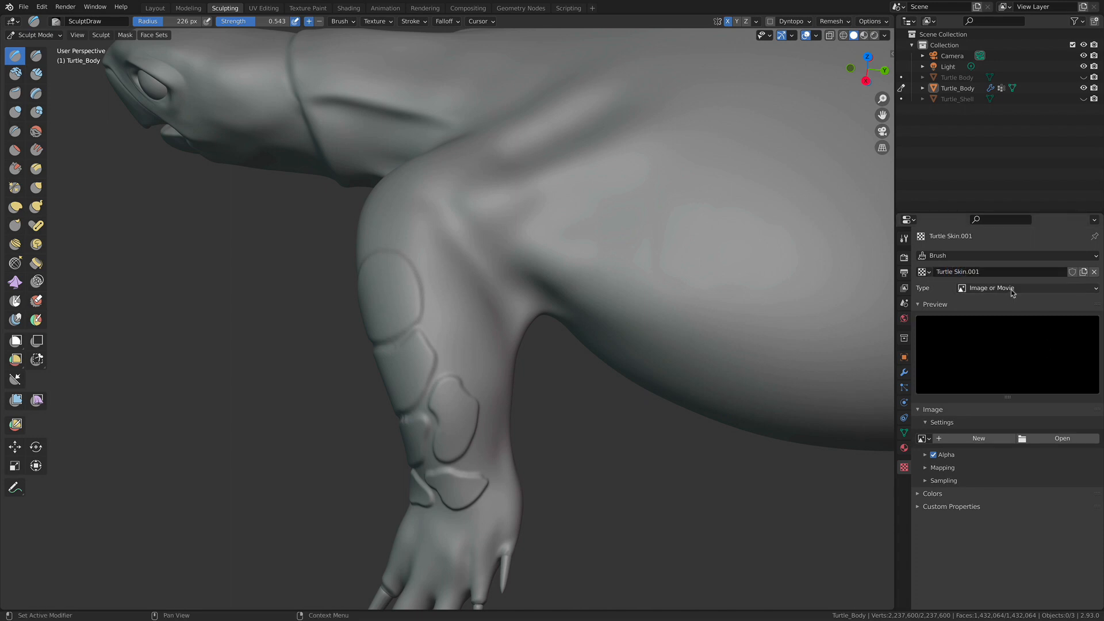
Browse to the 3D_STUFF/TEXTURES/ALPHAS folder to pick an image for the Turtle Skin texture
left_click(1063, 440)
left_click(261, 192)
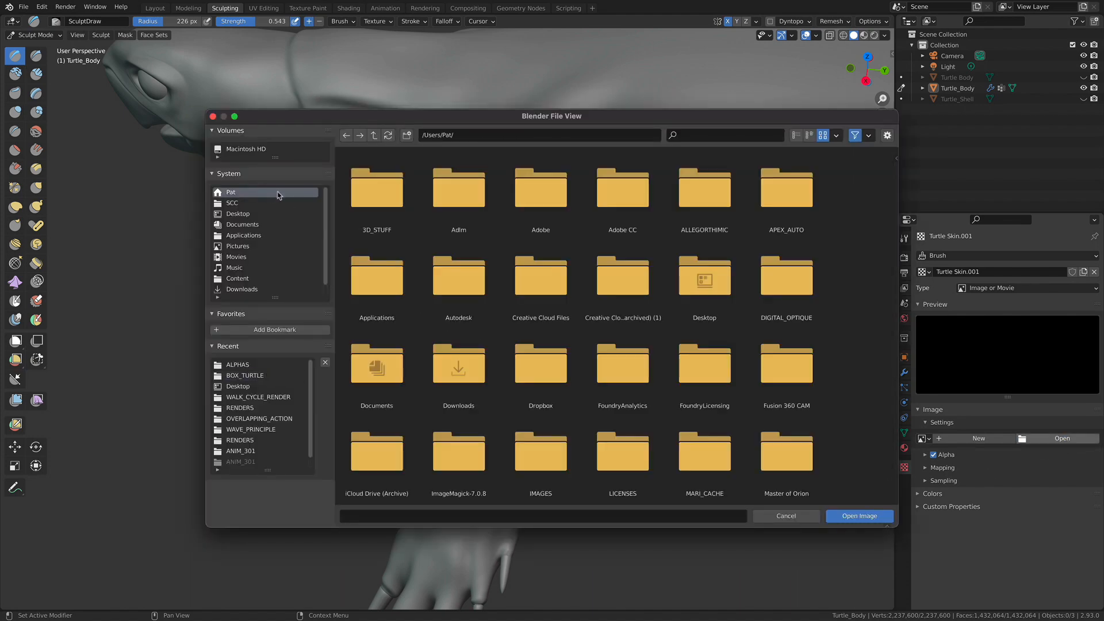
left_click(374, 187)
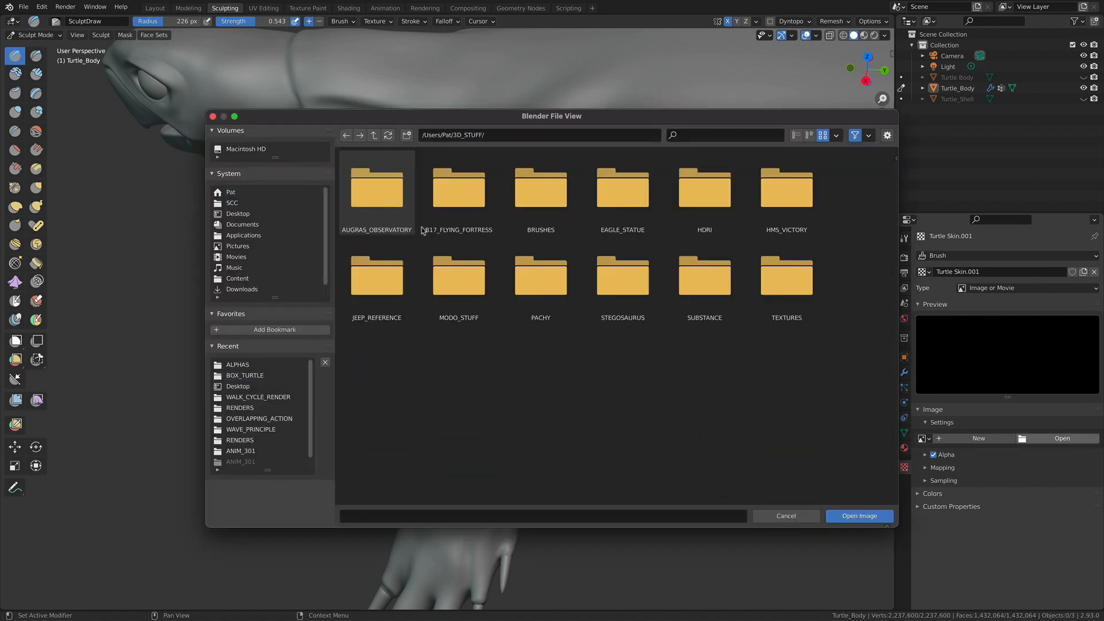
left_click(786, 291)
left_click(375, 200)
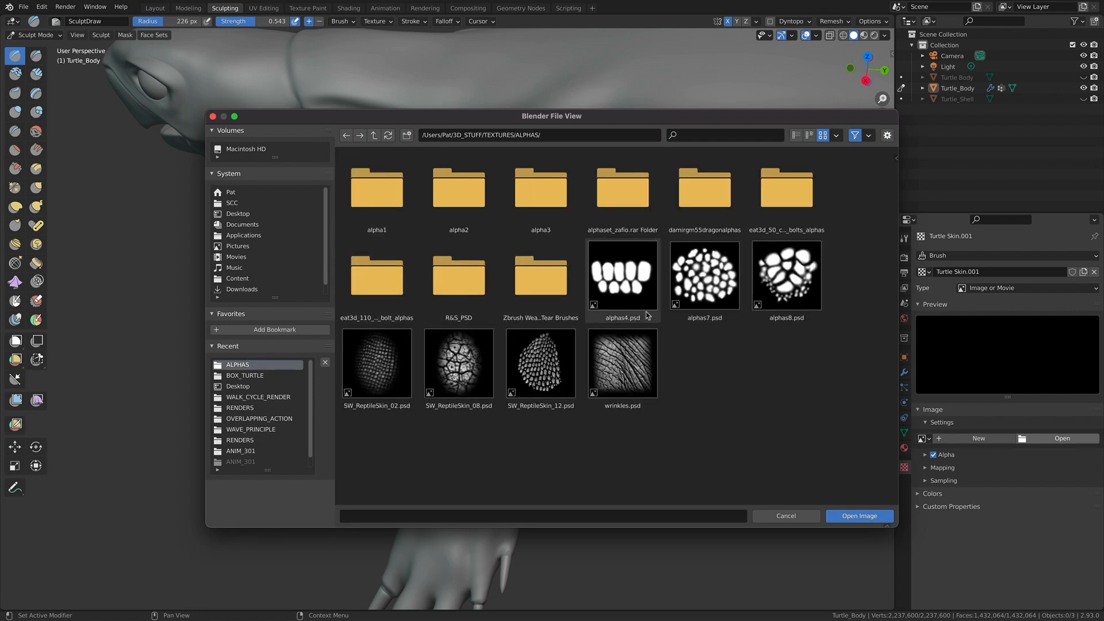
Examine the available skin alphas, comparing alphas4, alphas7, alphas8 and the SW_ReptileSkin images
left_click(631, 280)
left_click(707, 288)
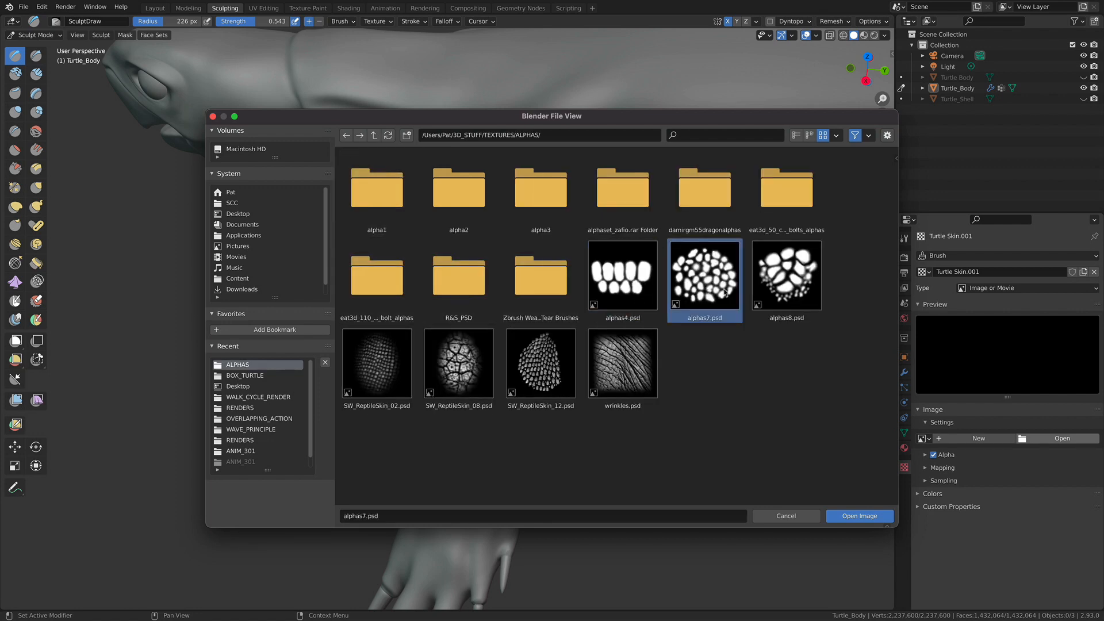
left_click(783, 292)
left_click(762, 376)
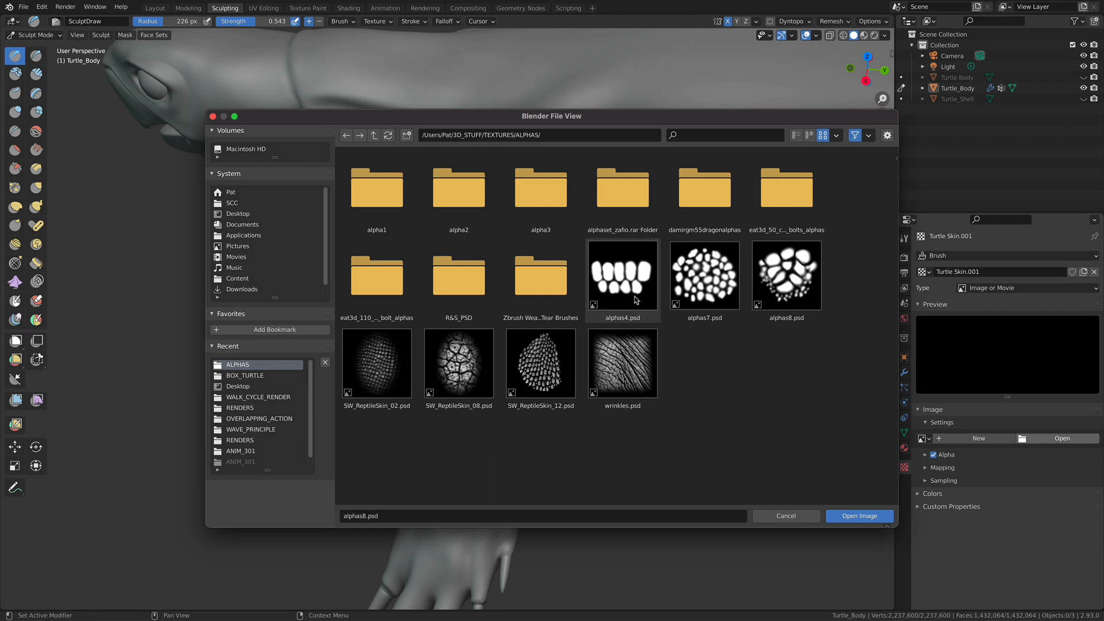
left_click(701, 295)
left_click(788, 299)
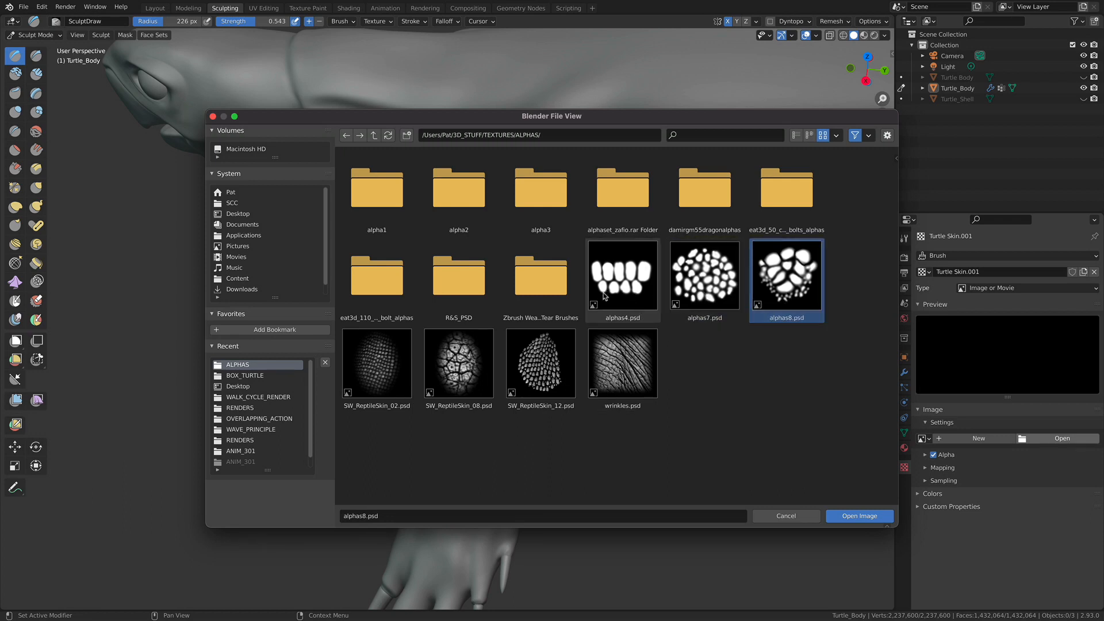
left_click(637, 302)
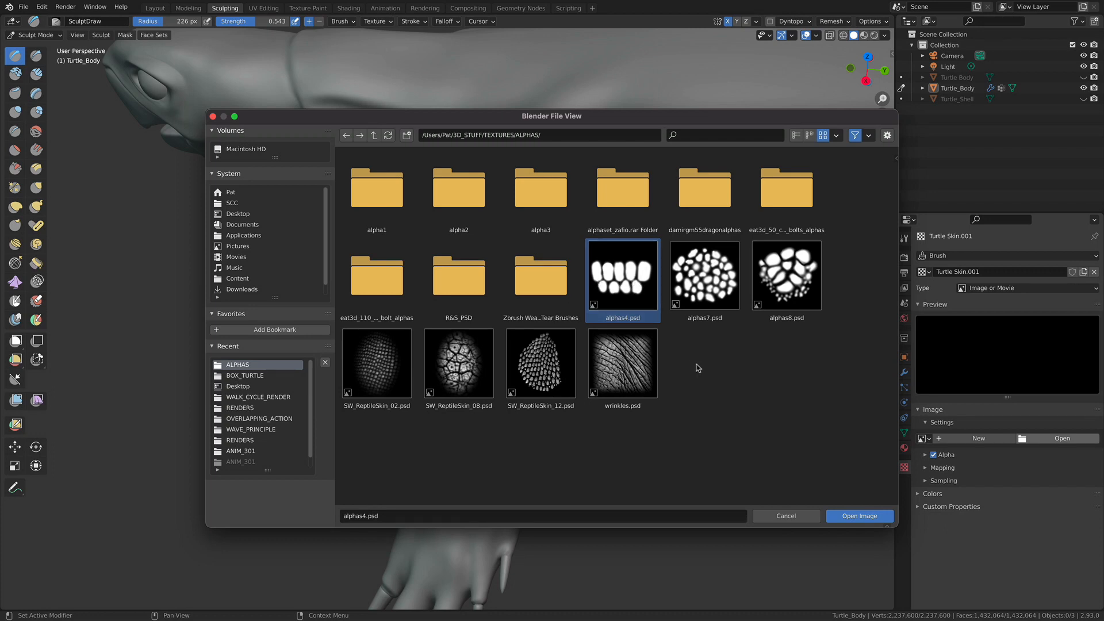
left_click(702, 291)
left_click(788, 296)
left_click(388, 378)
left_click(460, 373)
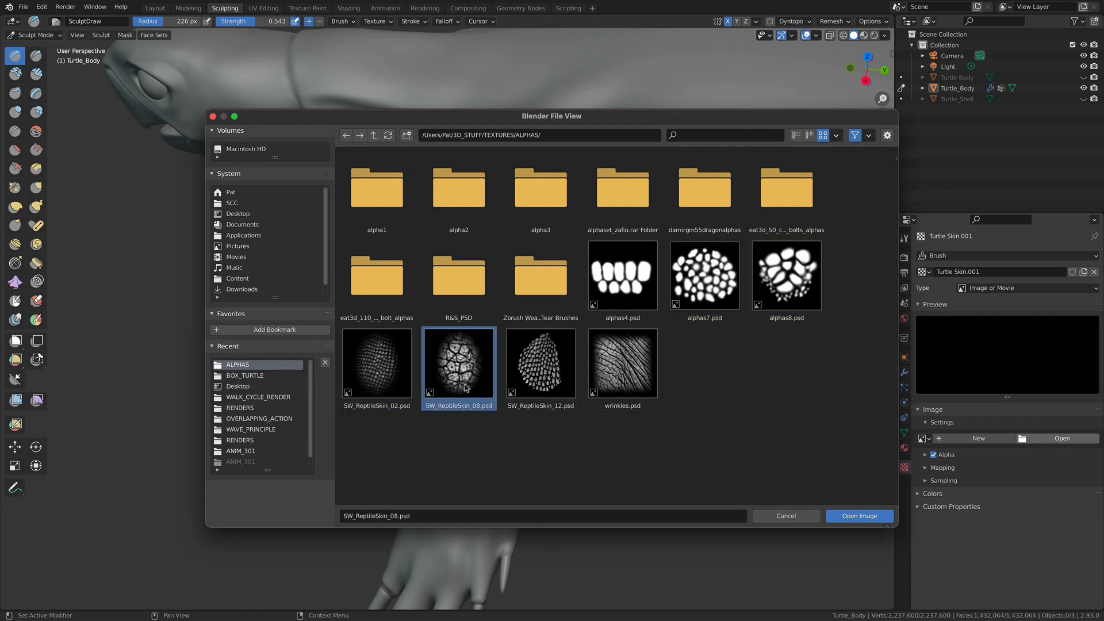
left_click(555, 380)
left_click(695, 392)
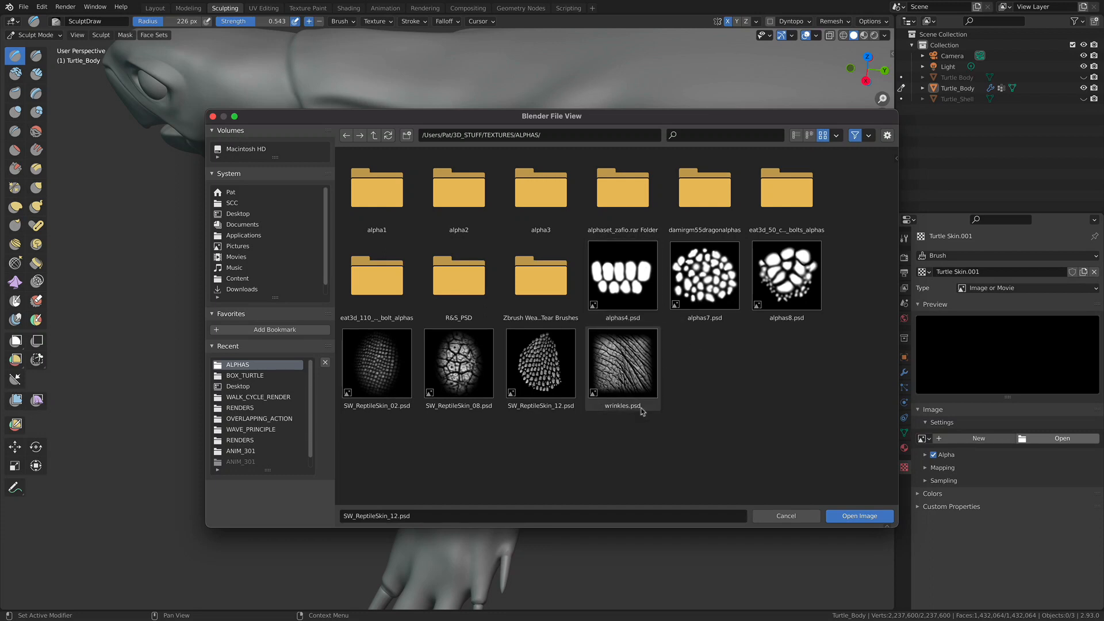
Load alphas4.psd as the texture's image and set its color space to Non-Color
left_click(642, 286)
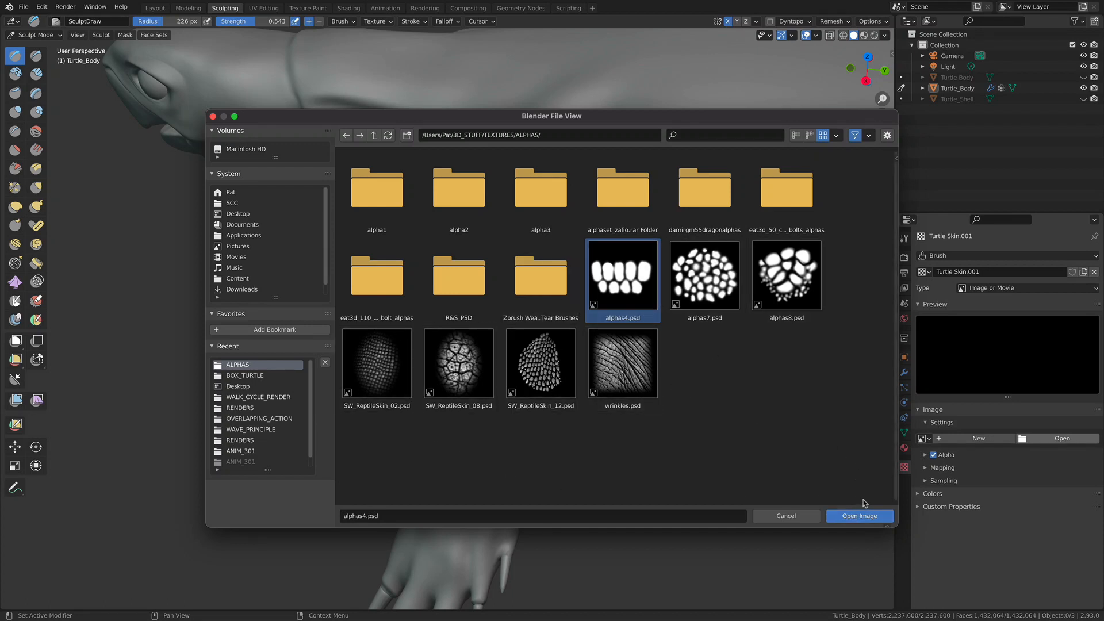
left_click(853, 521)
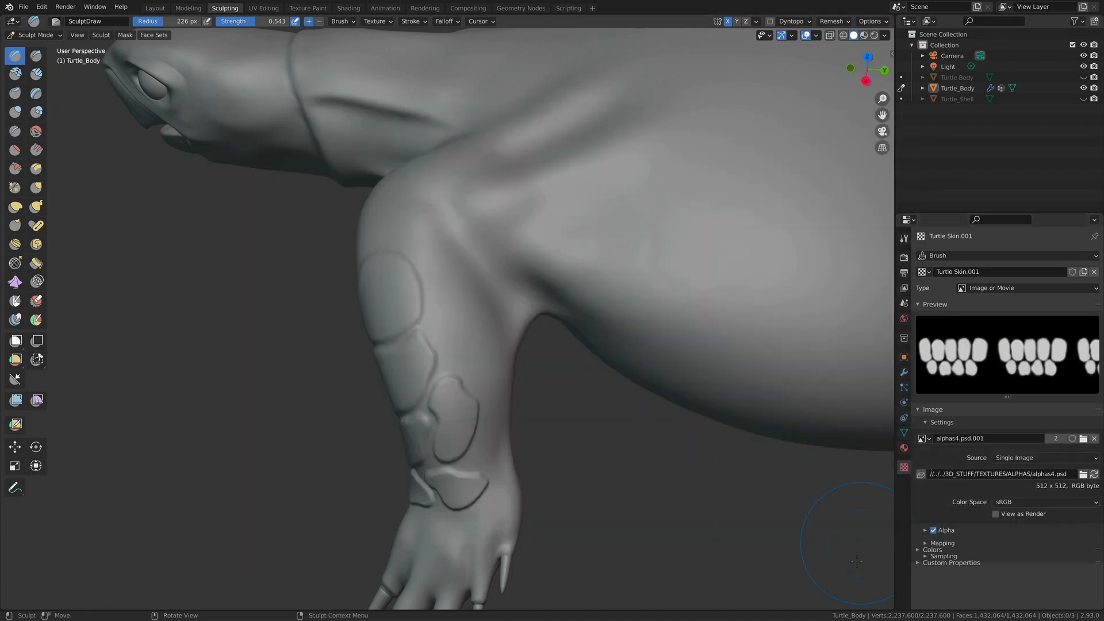
left_click(1024, 504)
left_click(1014, 550)
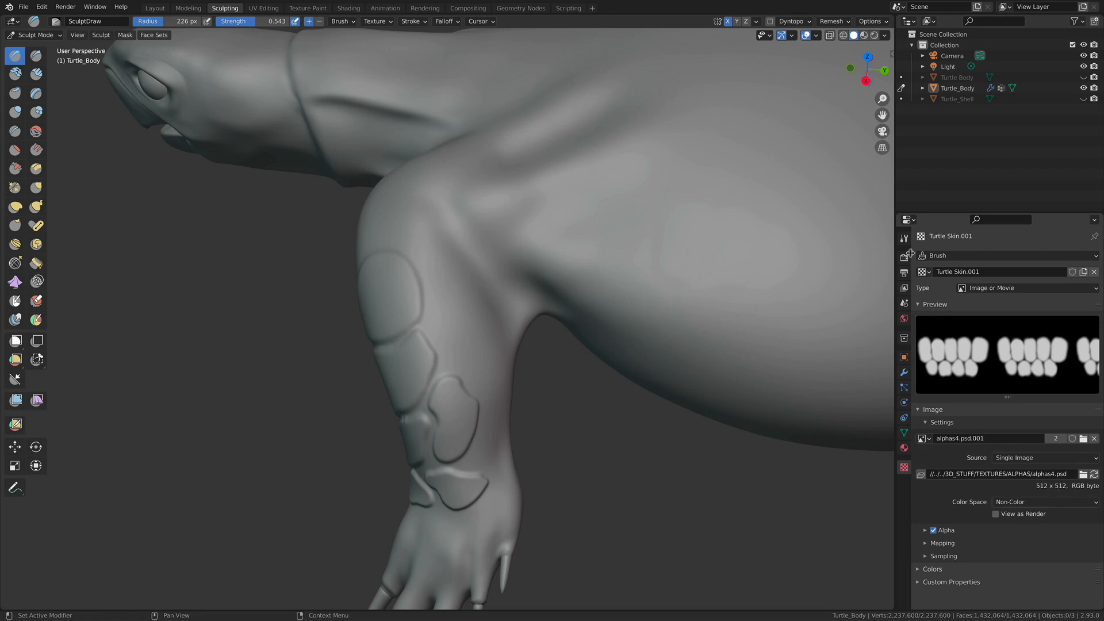
Select the Turtle Skin.001 scale texture for the SculptDraw brush and show its texture mapping and stroke settings
left_click(904, 237)
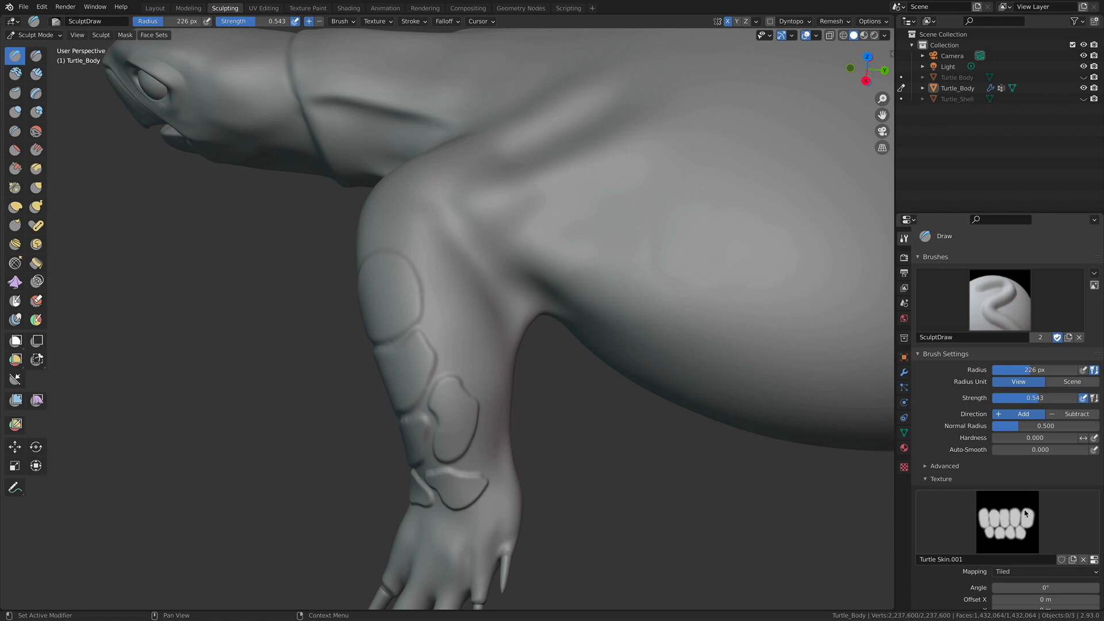
left_click(1015, 529)
left_click(1035, 527)
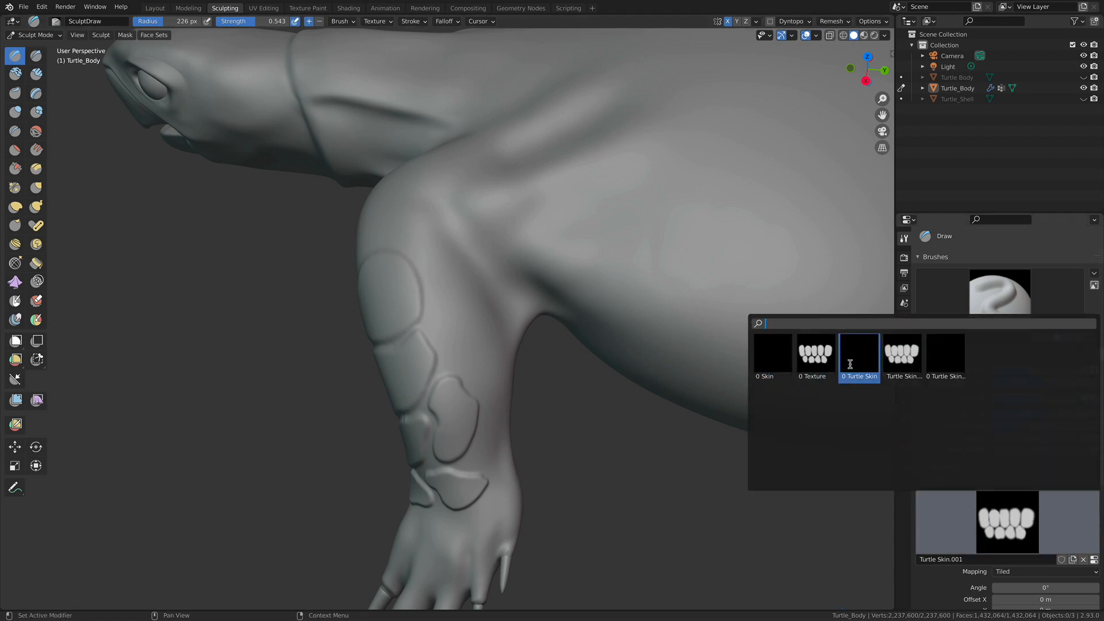
left_click(905, 359)
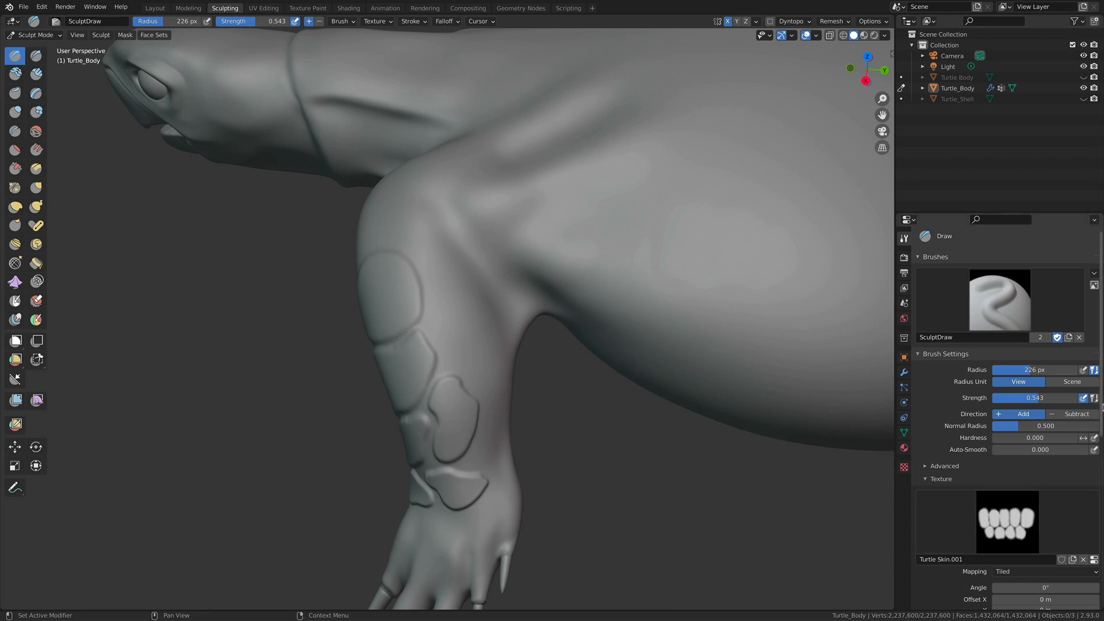
scroll(1035, 403, "down", 6)
left_click(1007, 354)
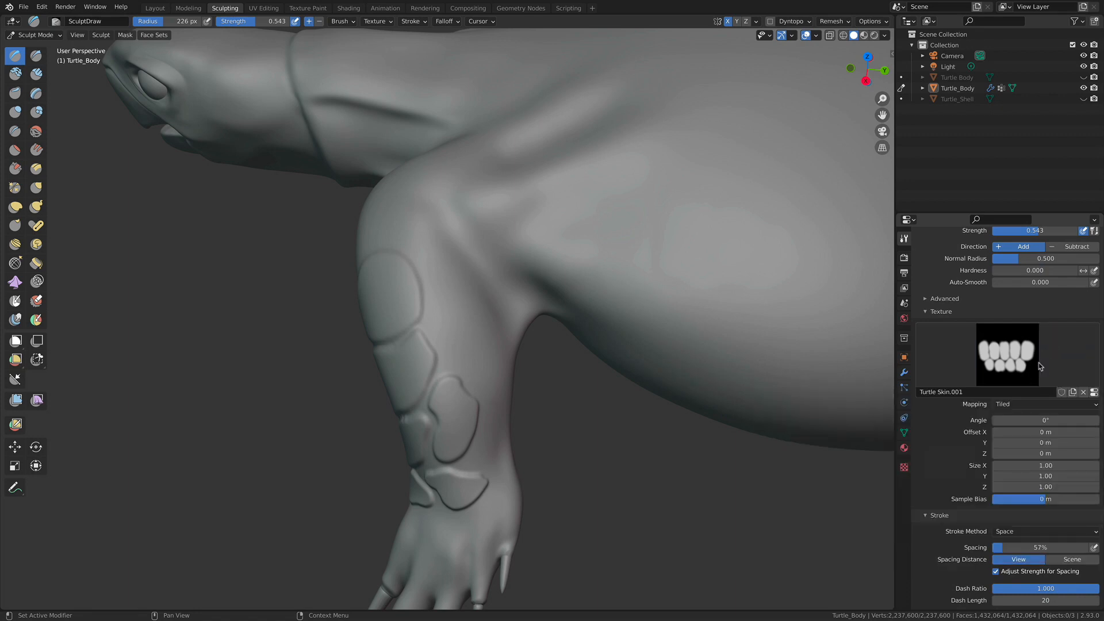
left_click(1017, 366)
left_click(900, 419)
Set the brush radius to 278 px and sculpt a patch of textured scales on the turtle's flank
mouse_move(744, 279)
middle_mouse_down()
mouse_move(637, 364)
mouse_move(684, 322)
mouse_move(634, 350)
mouse_move(624, 332)
mouse_move(606, 347)
mouse_move(560, 348)
middle_mouse_up()
scroll(685, 323, "down", 3)
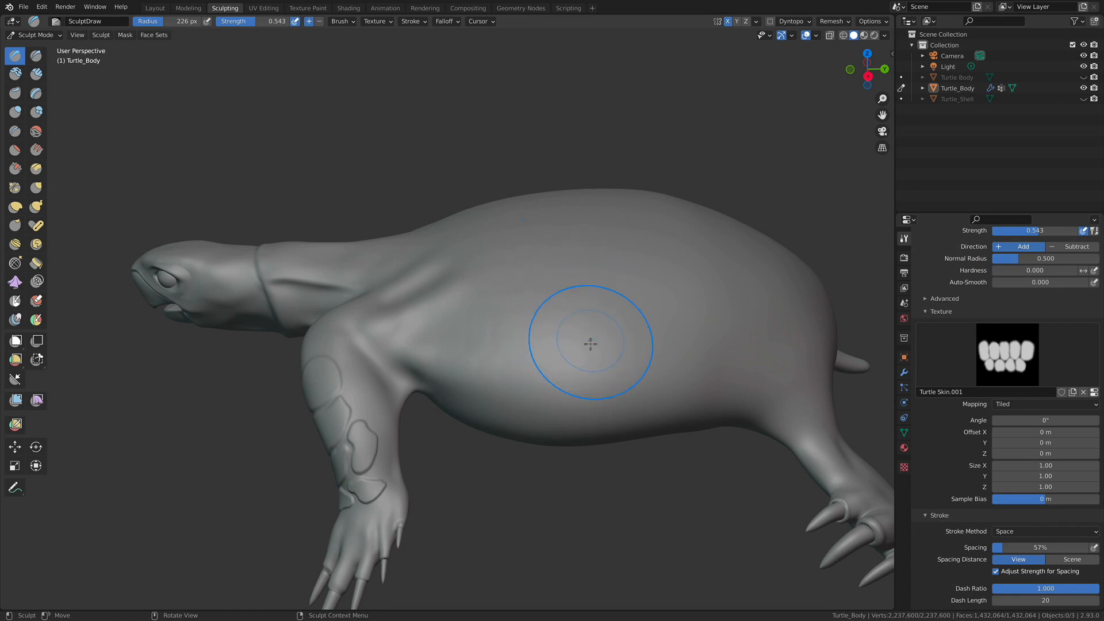
key("f")
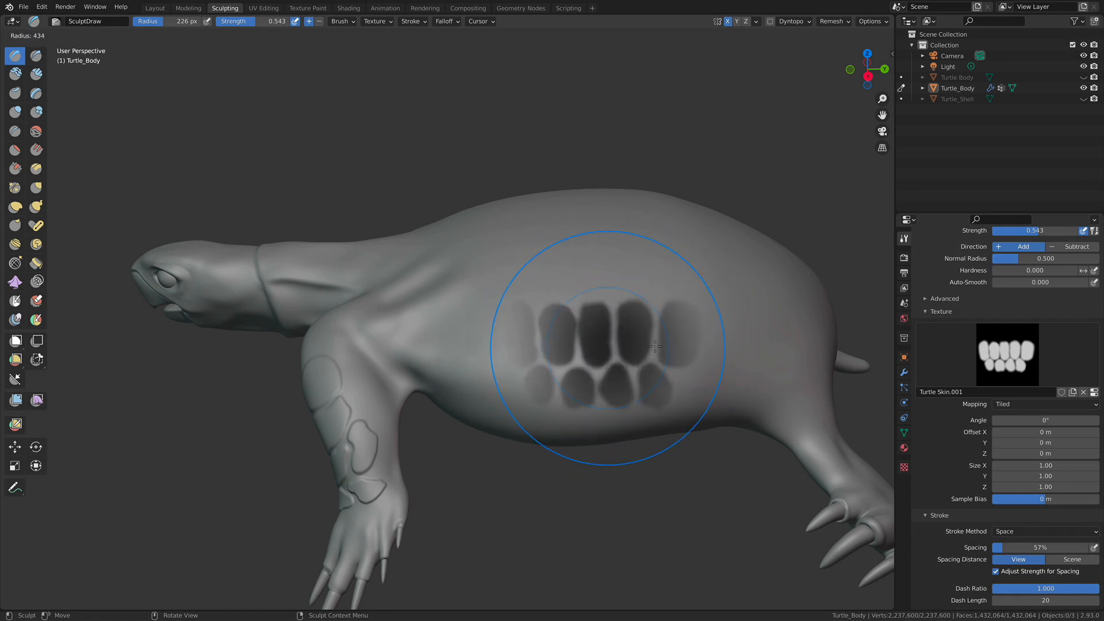
left_click(621, 352)
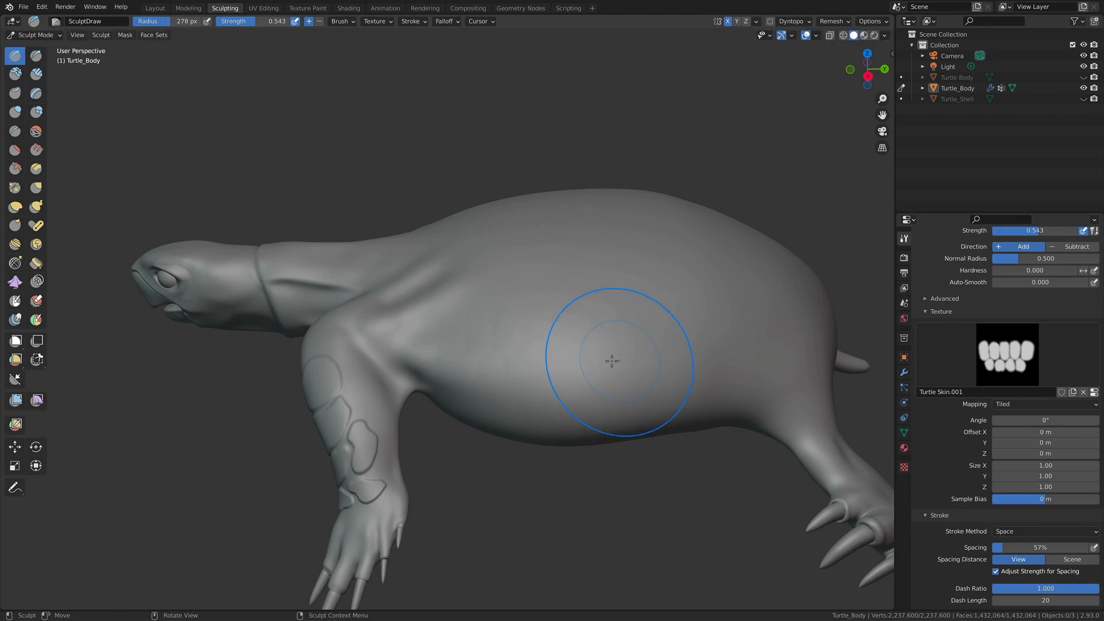
mouse_move(562, 358)
left_mouse_down()
mouse_move(611, 341)
mouse_move(560, 304)
left_mouse_up()
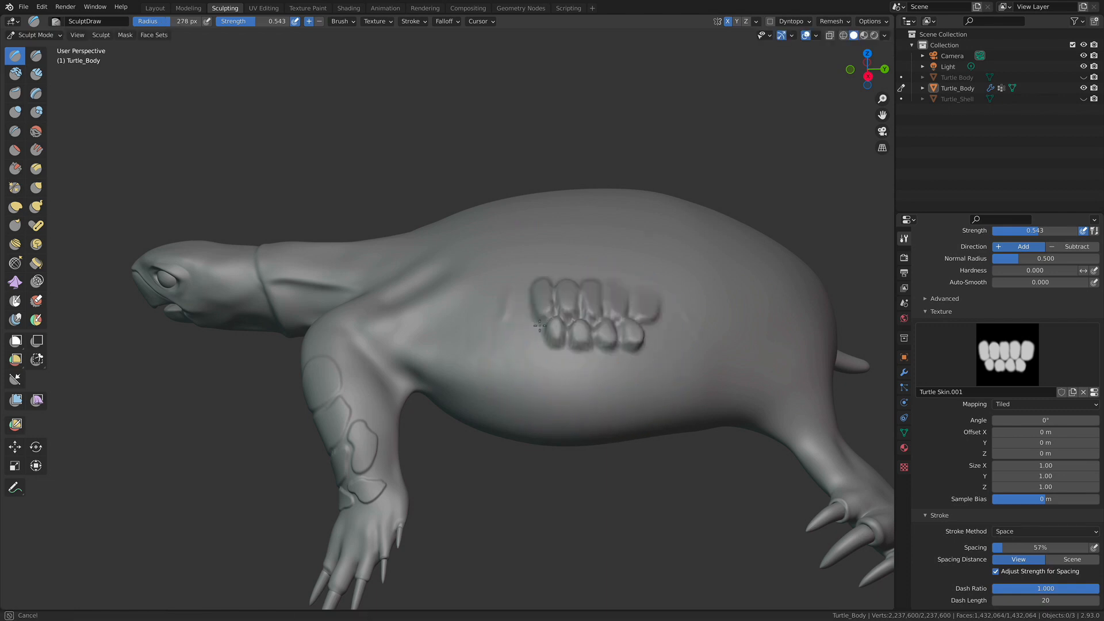
Set the stroke spacing to 10% and sculpt more scale patches across the flank from the shoulder to the rear leg
left_click_drag(999, 550, 993, 554)
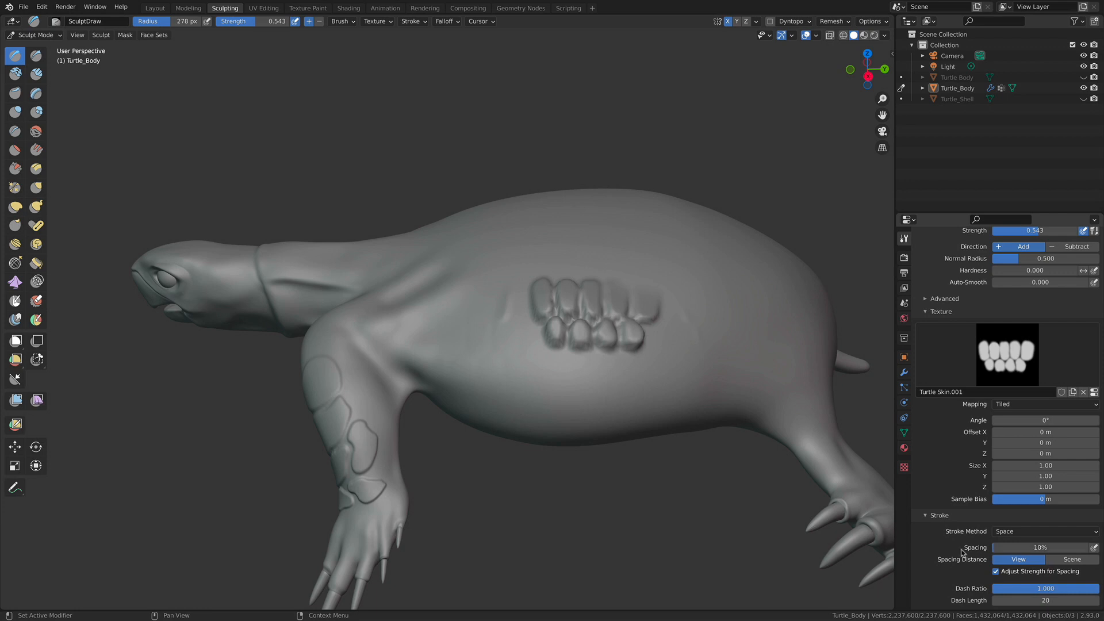
mouse_move(640, 299)
middle_mouse_down()
mouse_move(636, 328)
mouse_move(565, 320)
middle_mouse_up()
mouse_move(564, 320)
left_mouse_down()
mouse_move(635, 289)
mouse_move(398, 297)
left_mouse_up()
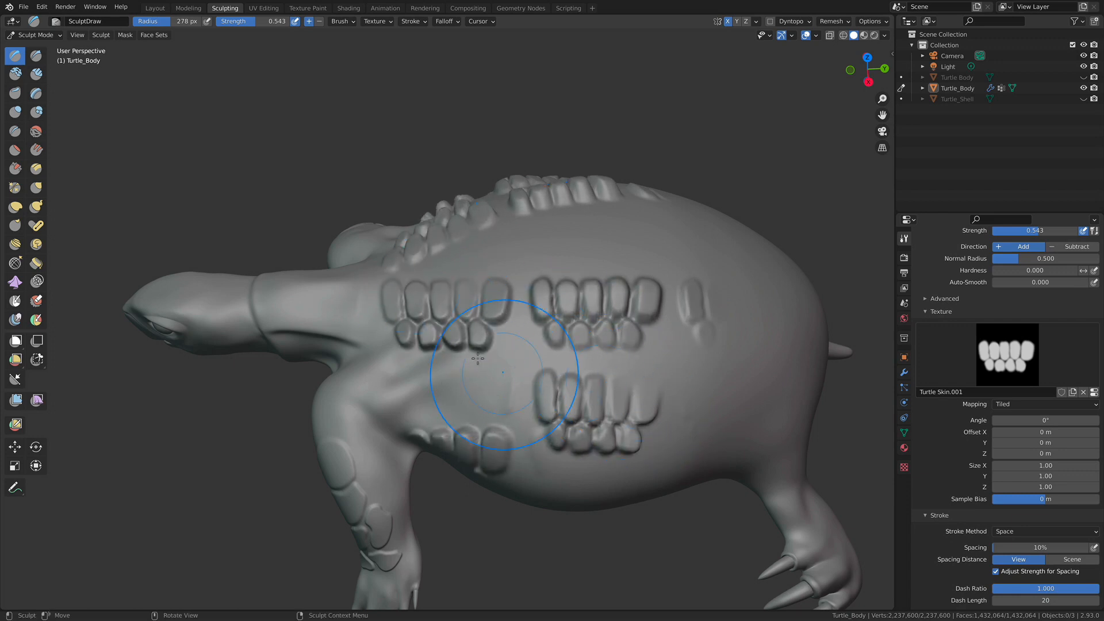
mouse_move(724, 308)
left_mouse_down()
mouse_move(759, 345)
mouse_move(770, 395)
mouse_move(725, 477)
left_mouse_up()
mouse_move(725, 477)
middle_mouse_down()
mouse_move(757, 386)
mouse_move(781, 418)
middle_mouse_up()
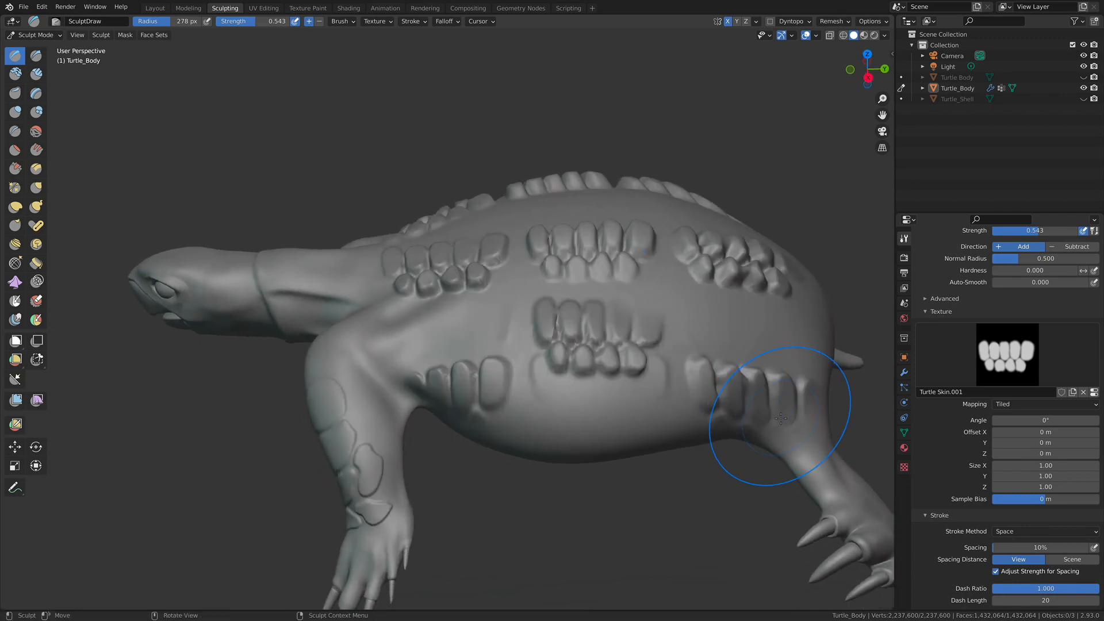
Display the brush texture overlay, try a scale stroke across the flank with it, and undo the stroke
middle_click_drag(713, 360, 684, 379)
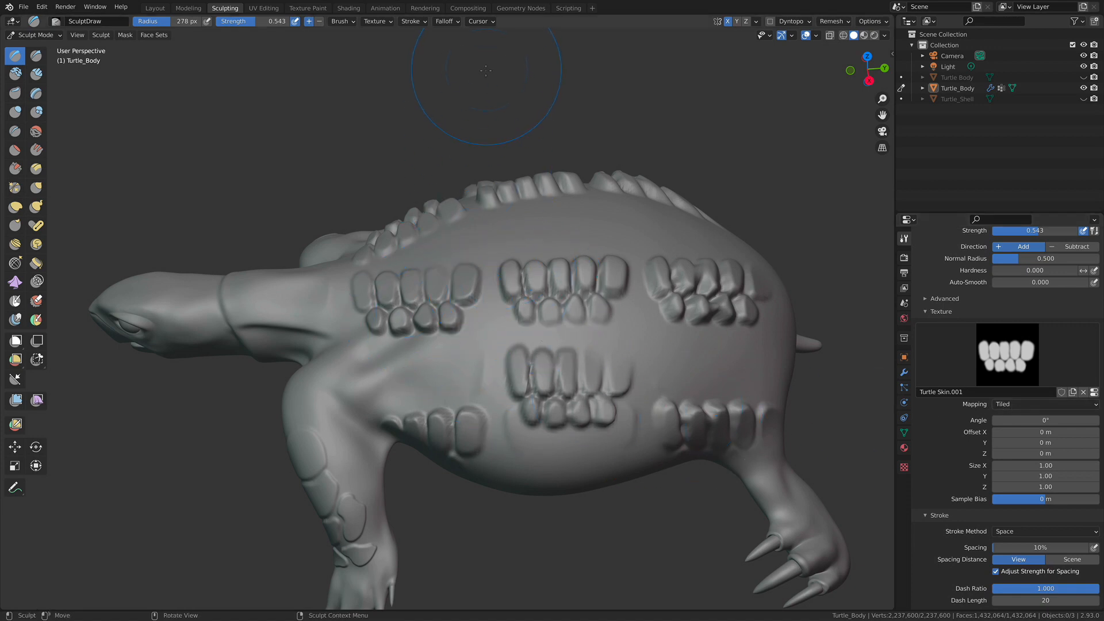
left_click(479, 21)
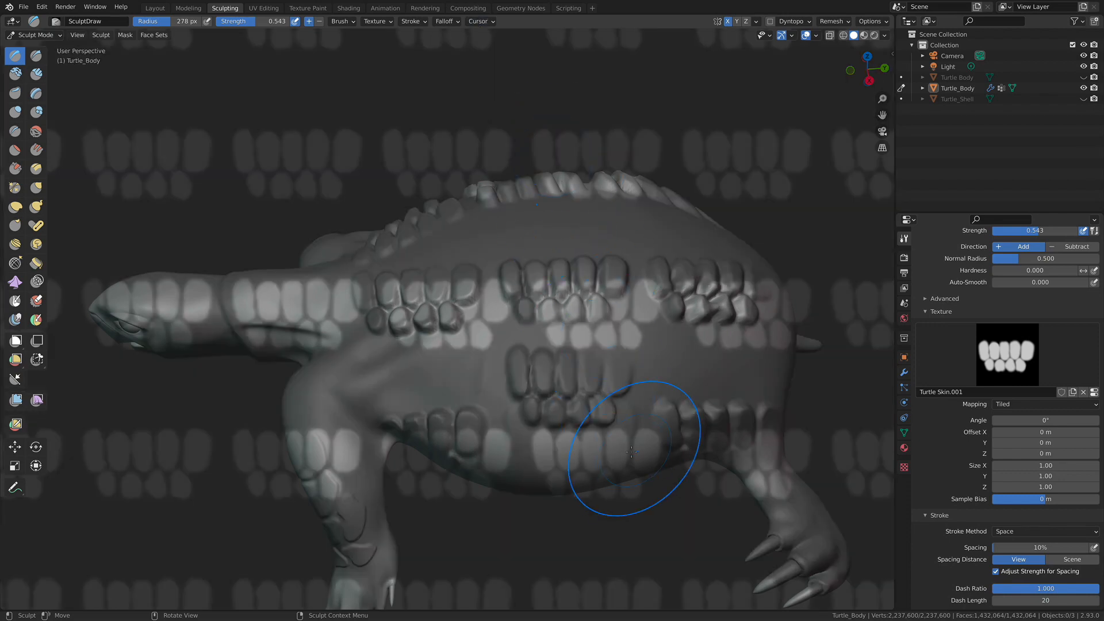
middle_click_drag(687, 368, 646, 358)
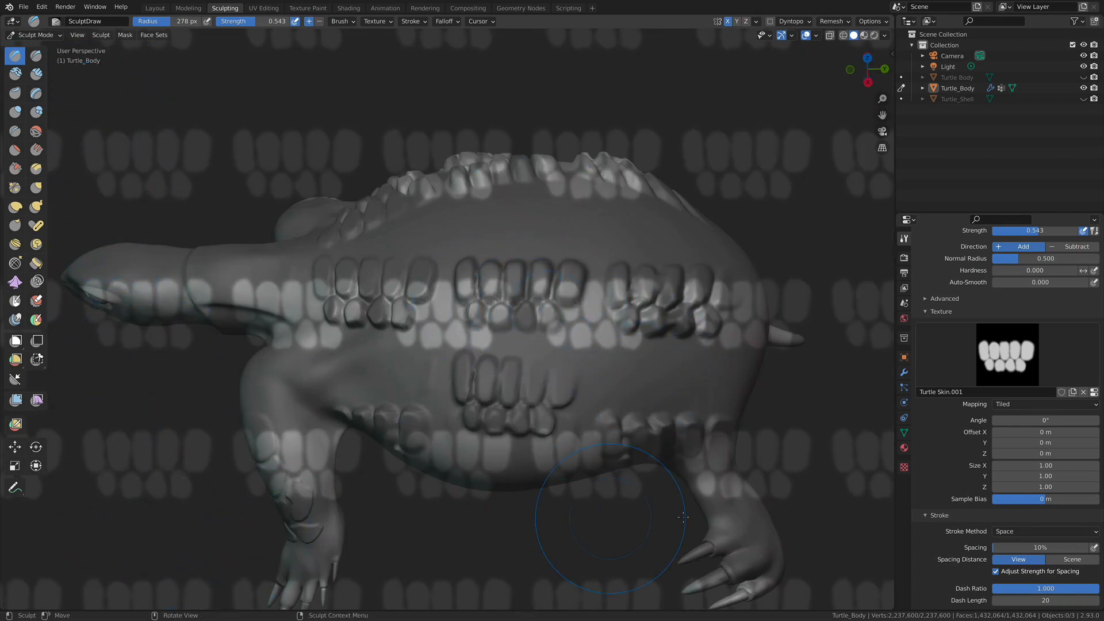
left_click_drag(482, 305, 549, 310)
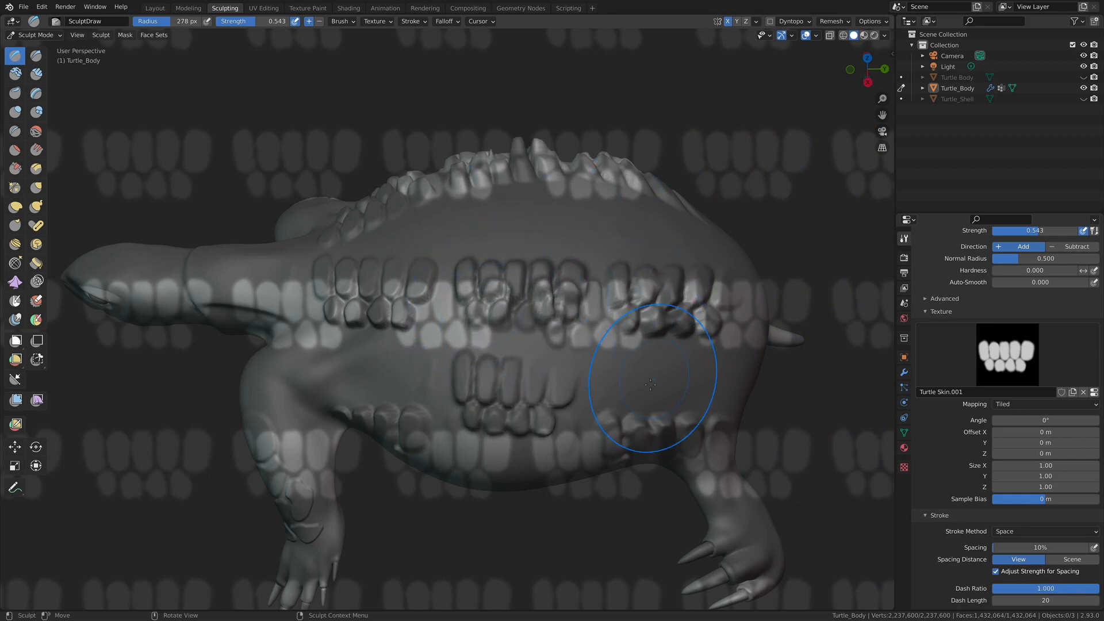
key("ctrl+z")
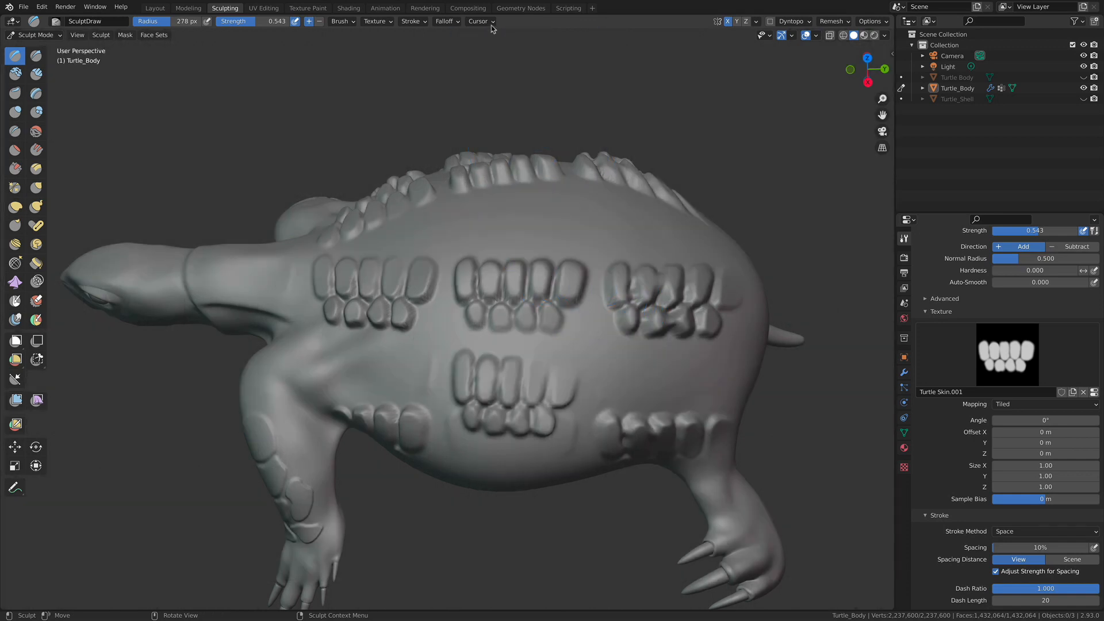
Hide the brush texture overlay on the cursor and set the texture mapping to Area Plane
left_click(479, 21)
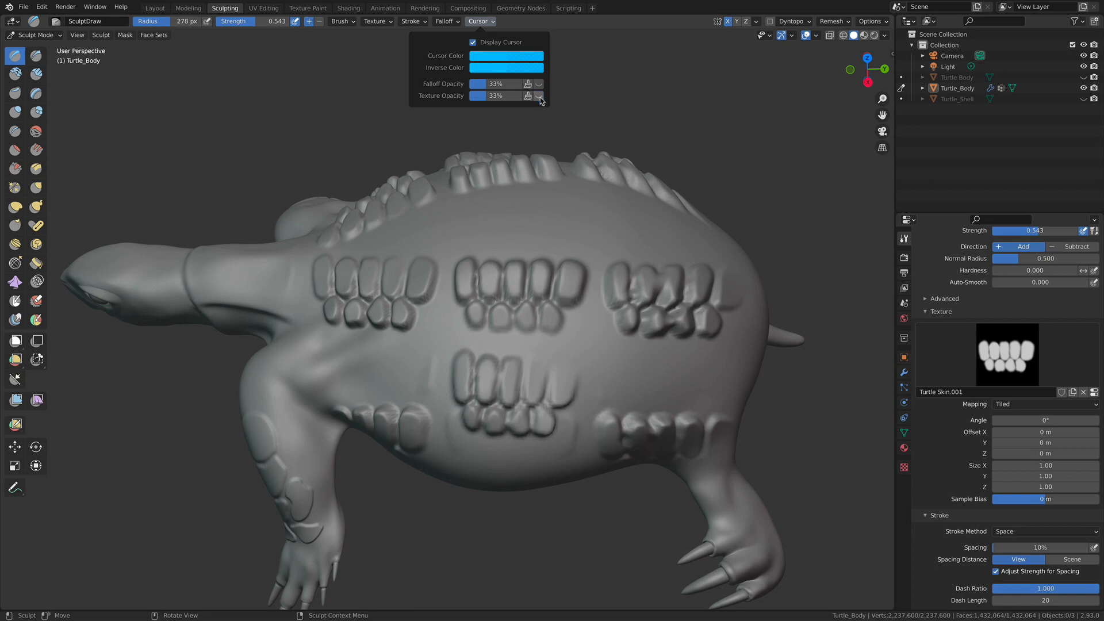
middle_click_drag(715, 395, 934, 343)
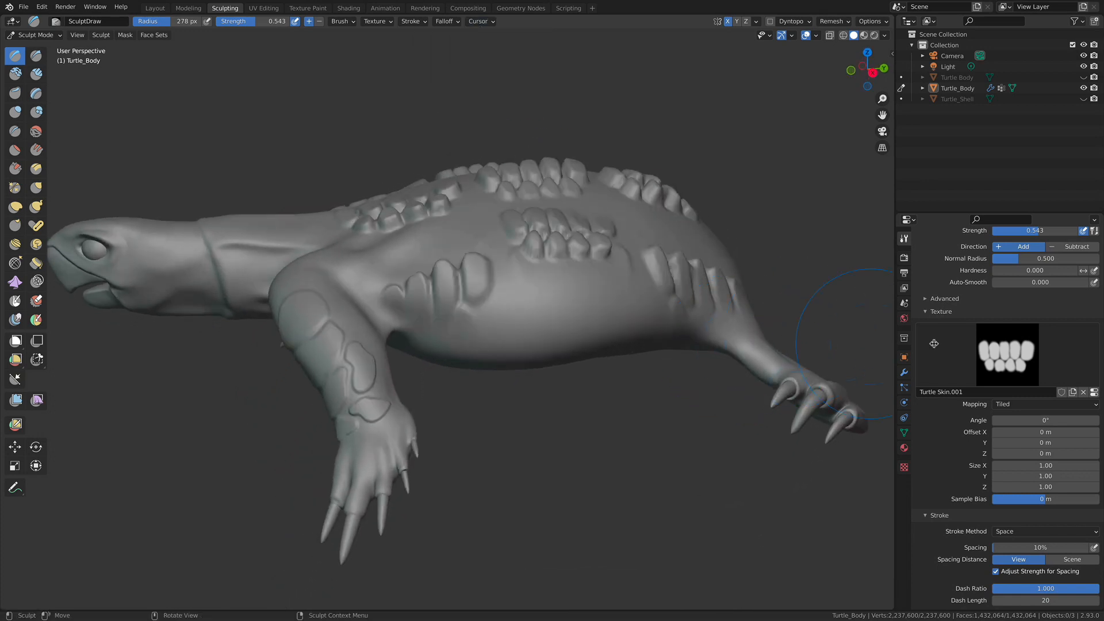
left_click(1017, 408)
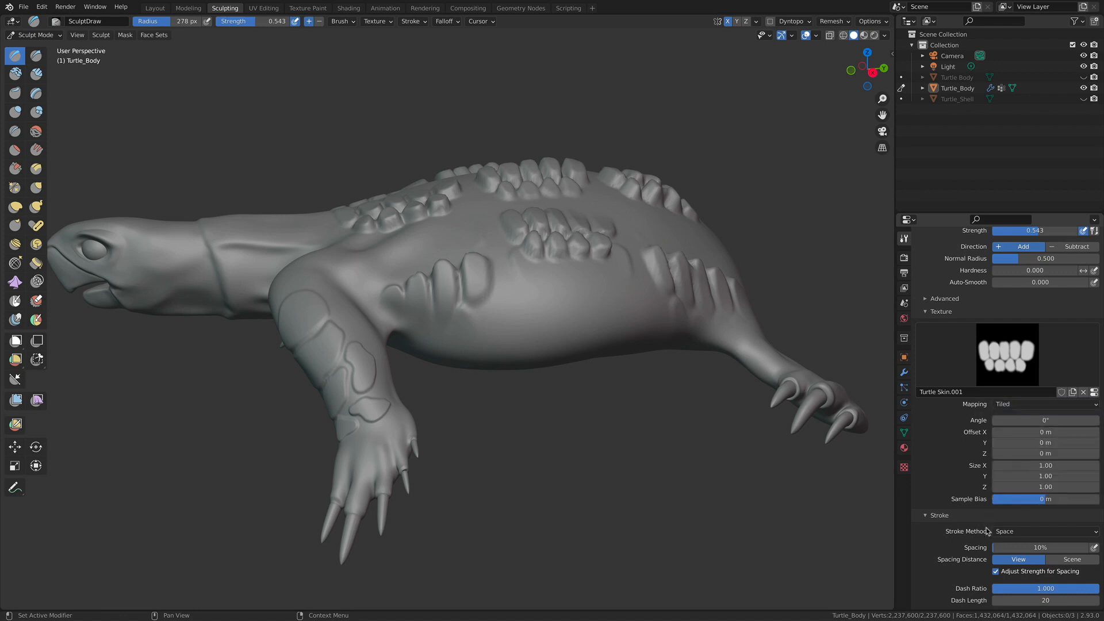
left_click(1003, 535)
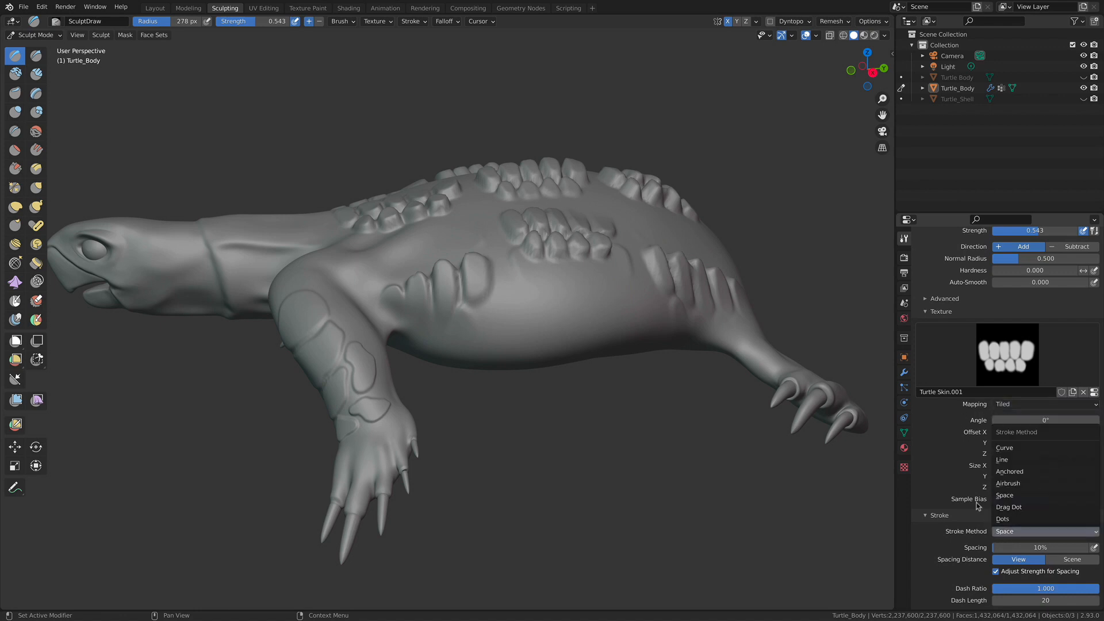
left_click(1015, 405)
left_click(1012, 405)
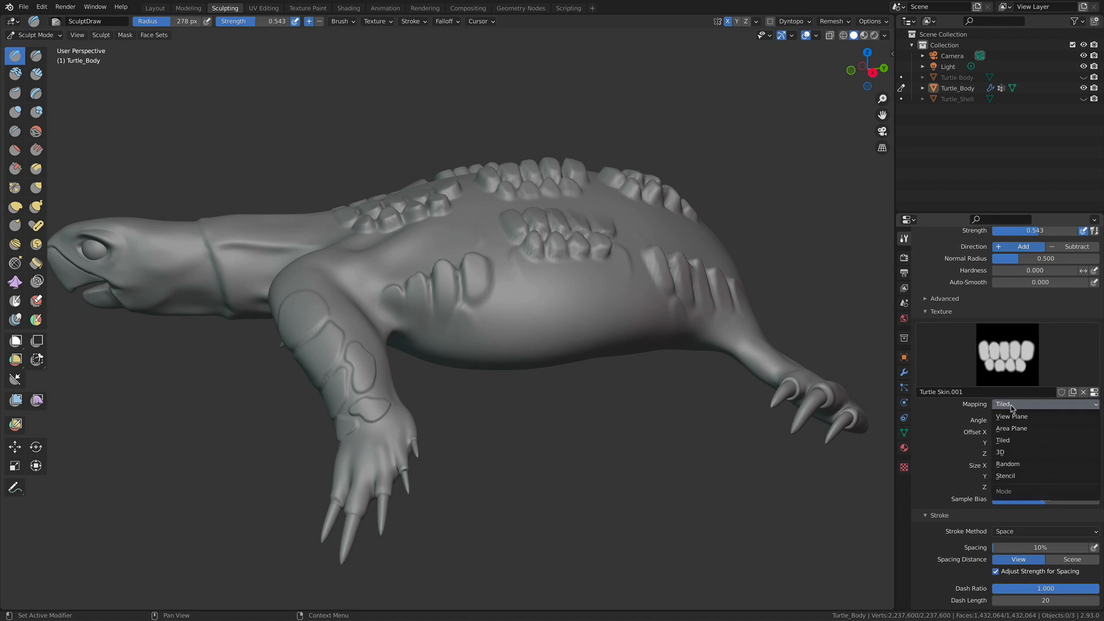
left_click(1033, 432)
Set the SculptDraw brush's stroke method to Anchored
middle_click_drag(607, 305, 604, 424, "shift")
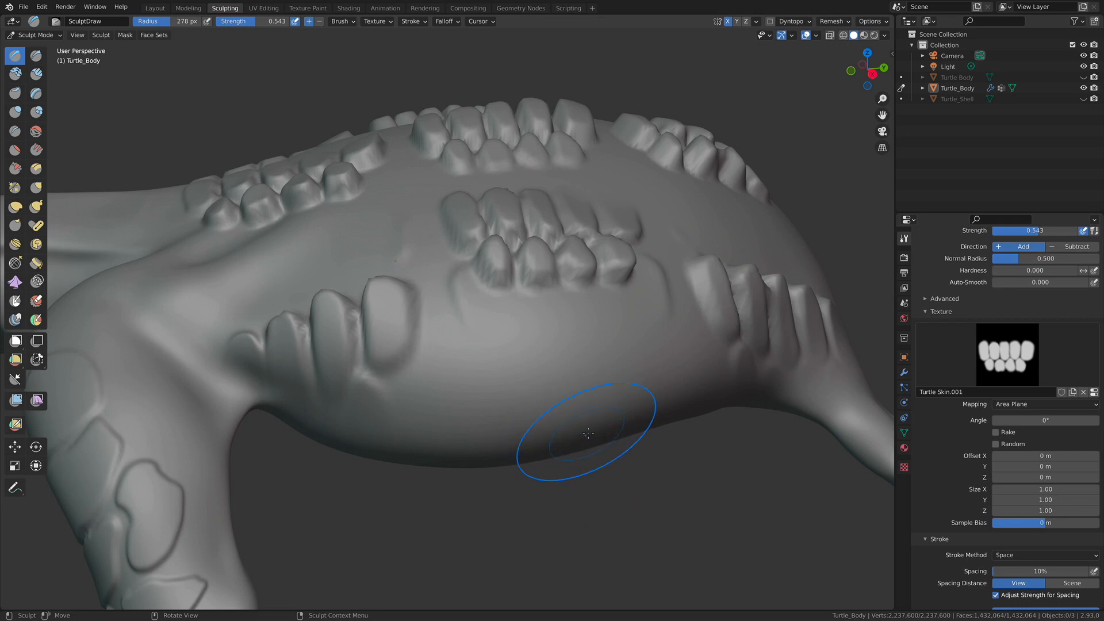
middle_click_drag(589, 410, 670, 361, "shift")
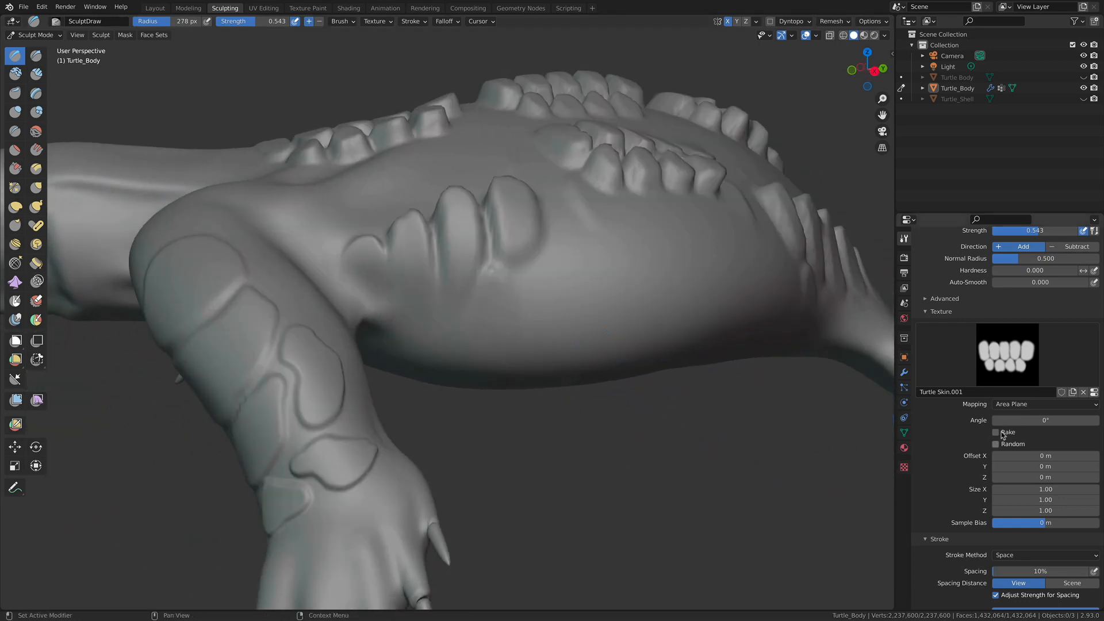
middle_click_drag(630, 282, 580, 314, "shift")
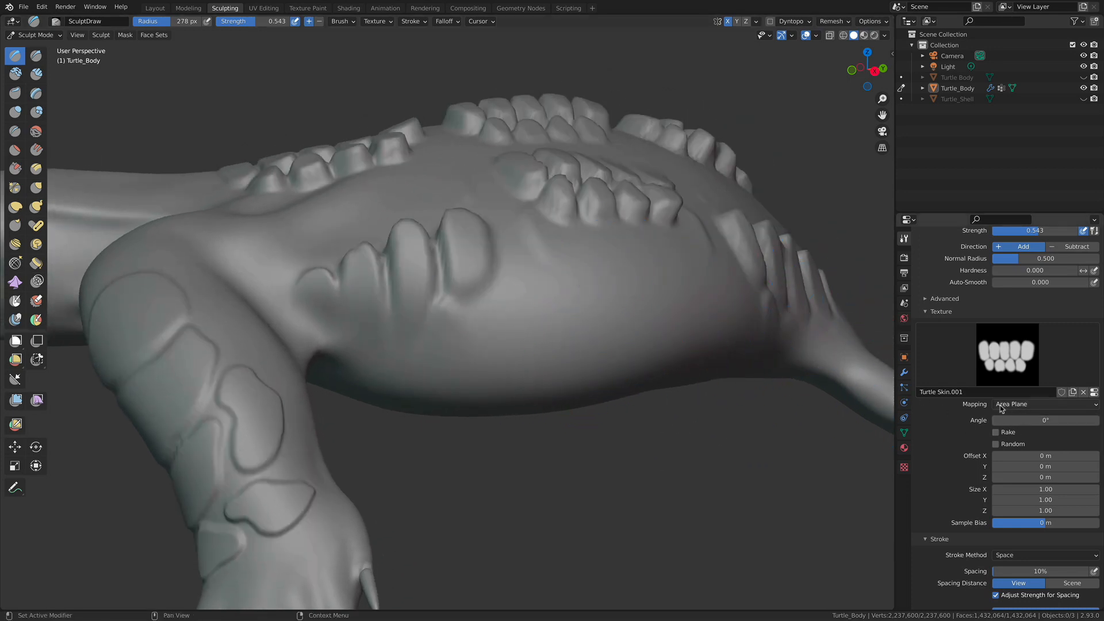
middle_click_drag(582, 353, 512, 354)
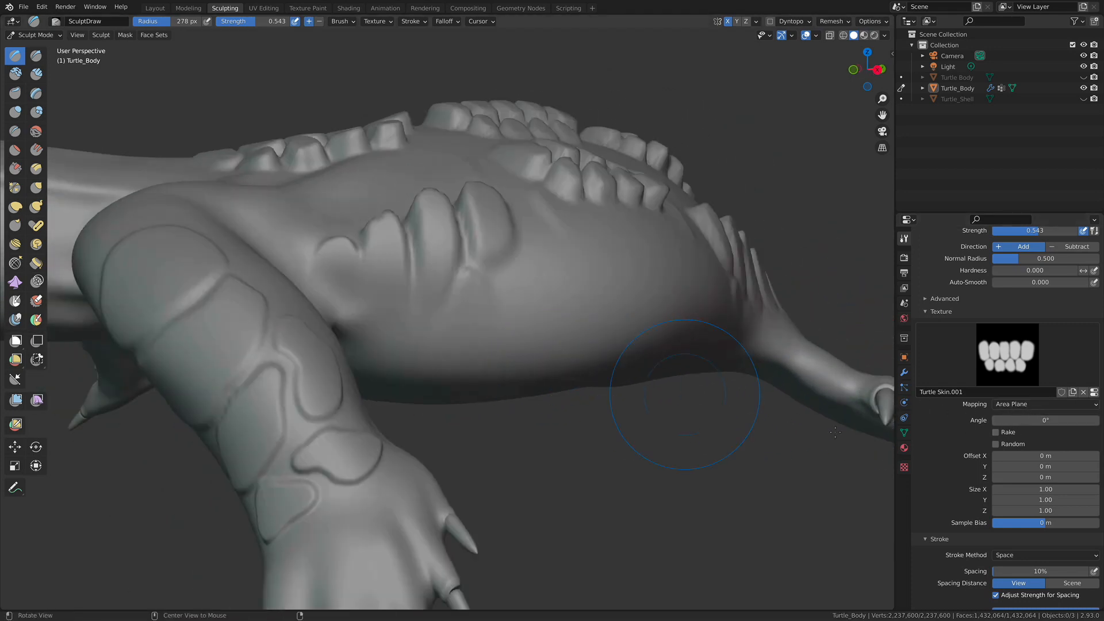
left_click(1017, 555)
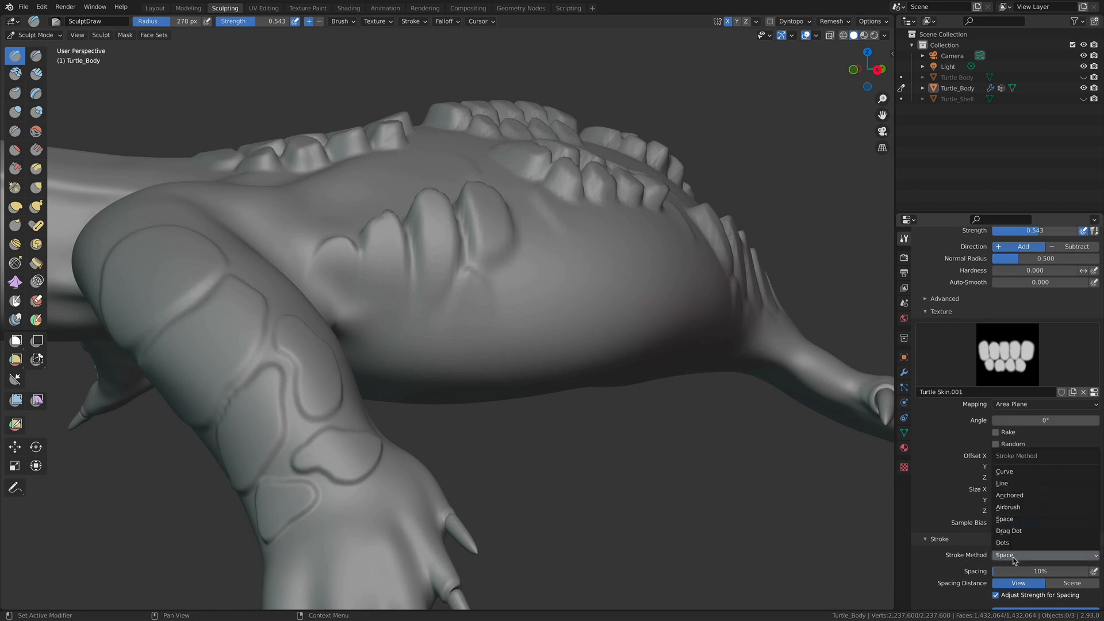
left_click(1021, 498)
Stamp anchored scale patches of differing size and rotation on the turtle's lower flank and rump
middle_click_drag(616, 345, 567, 345)
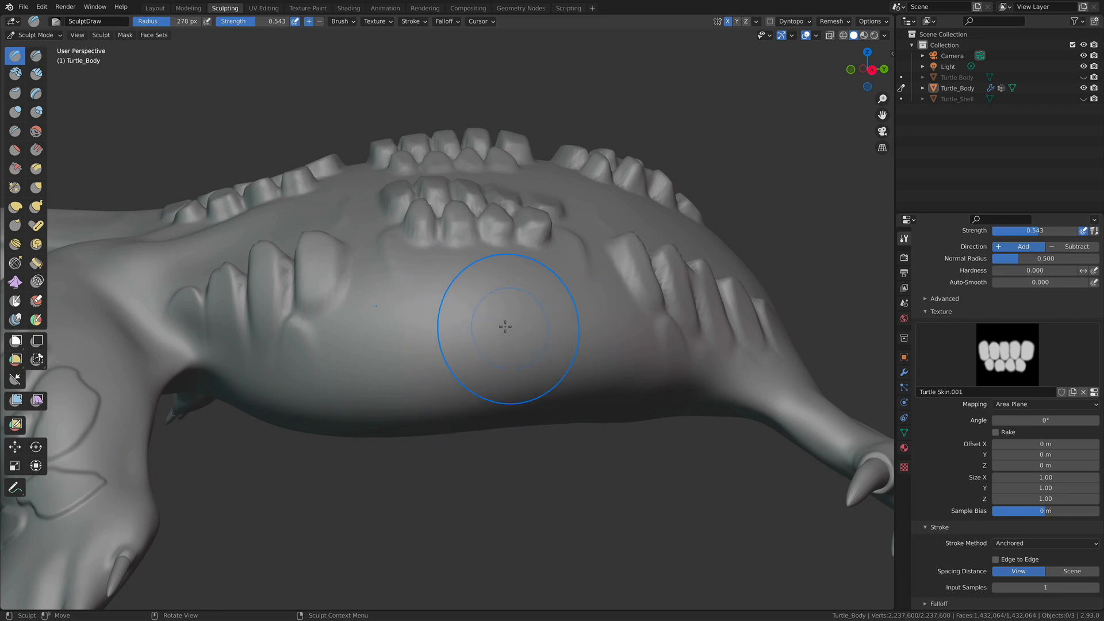
mouse_move(488, 344)
left_mouse_down()
mouse_move(472, 455)
mouse_move(506, 460)
mouse_move(529, 443)
mouse_move(496, 409)
mouse_move(552, 412)
mouse_move(581, 394)
left_mouse_up()
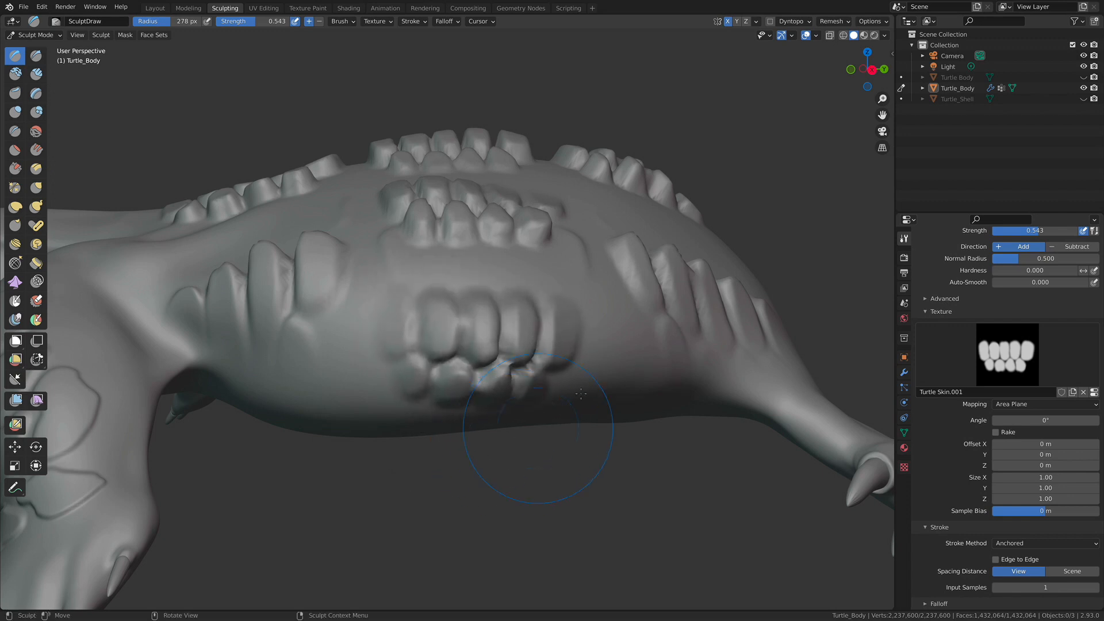
middle_click_drag(546, 356, 468, 406)
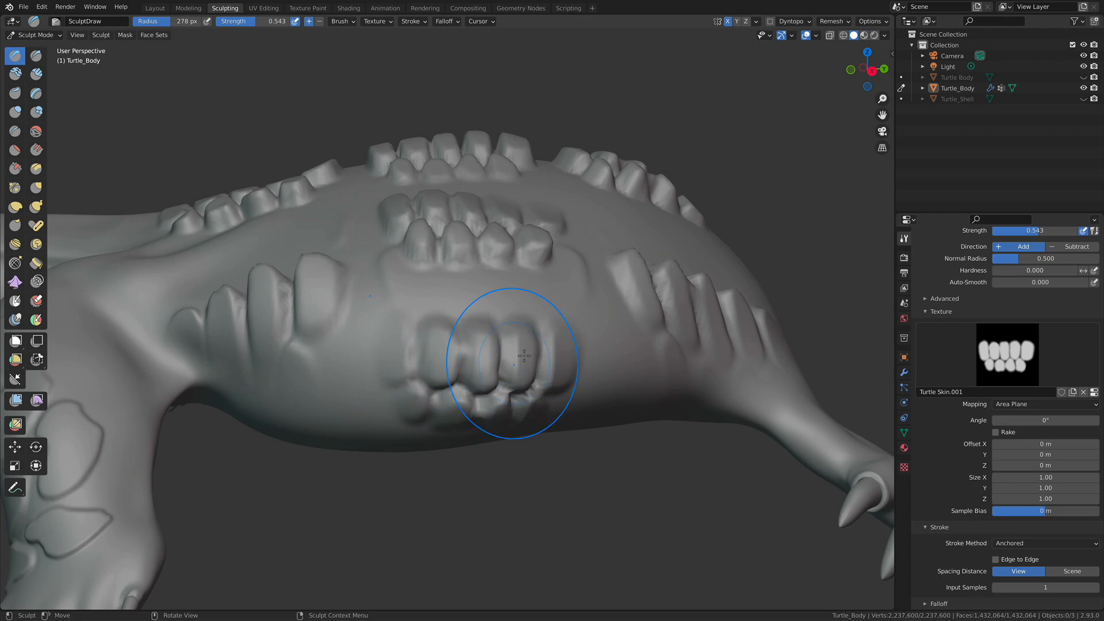
middle_click_drag(524, 355, 483, 360)
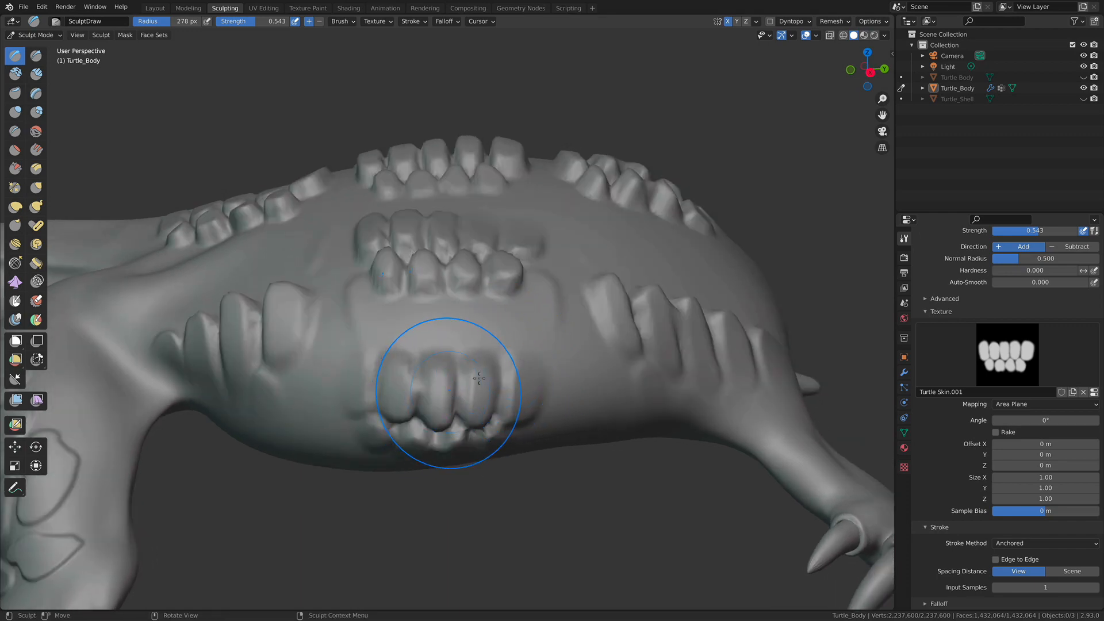
mouse_move(518, 381)
middle_mouse_down()
mouse_move(476, 303)
mouse_move(562, 320)
mouse_move(527, 333)
mouse_move(514, 375)
mouse_move(516, 330)
mouse_move(483, 444)
middle_mouse_up()
left_click_drag(483, 444, 598, 437)
middle_click_drag(606, 461, 428, 454)
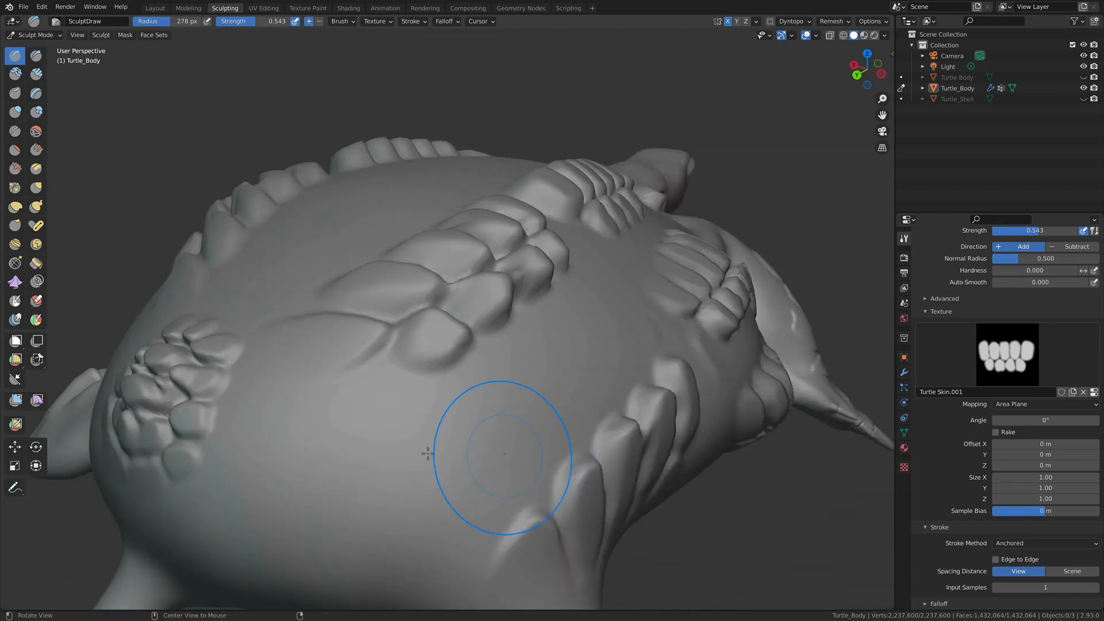
mouse_move(329, 453)
left_mouse_down()
mouse_move(434, 476)
mouse_move(513, 476)
mouse_move(468, 528)
left_mouse_up()
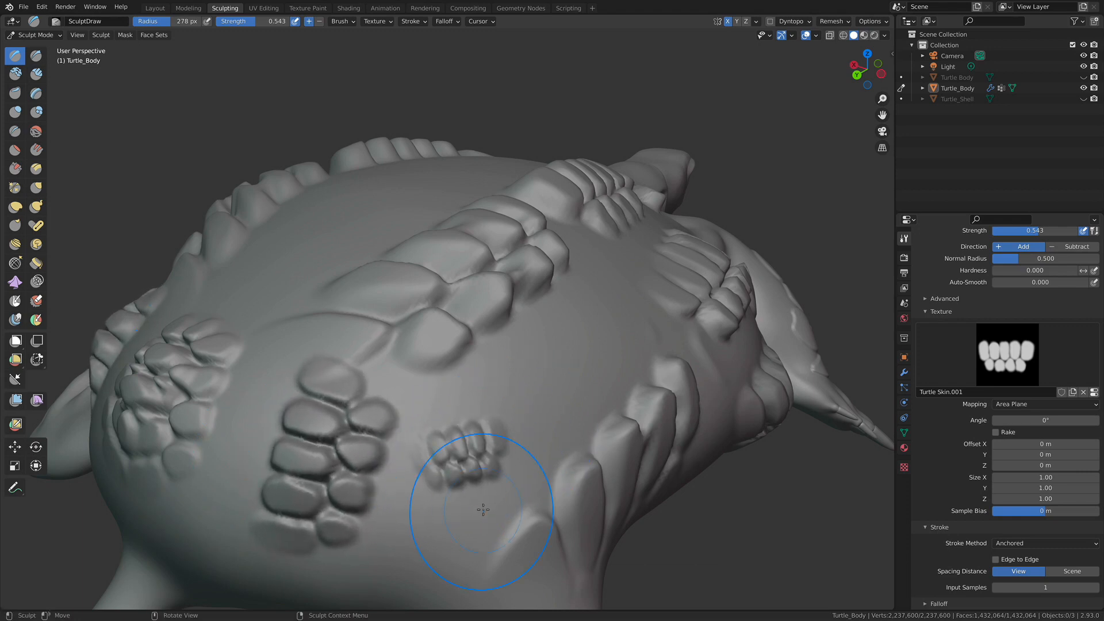
Set the stroke method to Drag Dot and place scale patches on the opposite flank and the rear of the back
left_click(1017, 545)
left_click(1013, 519)
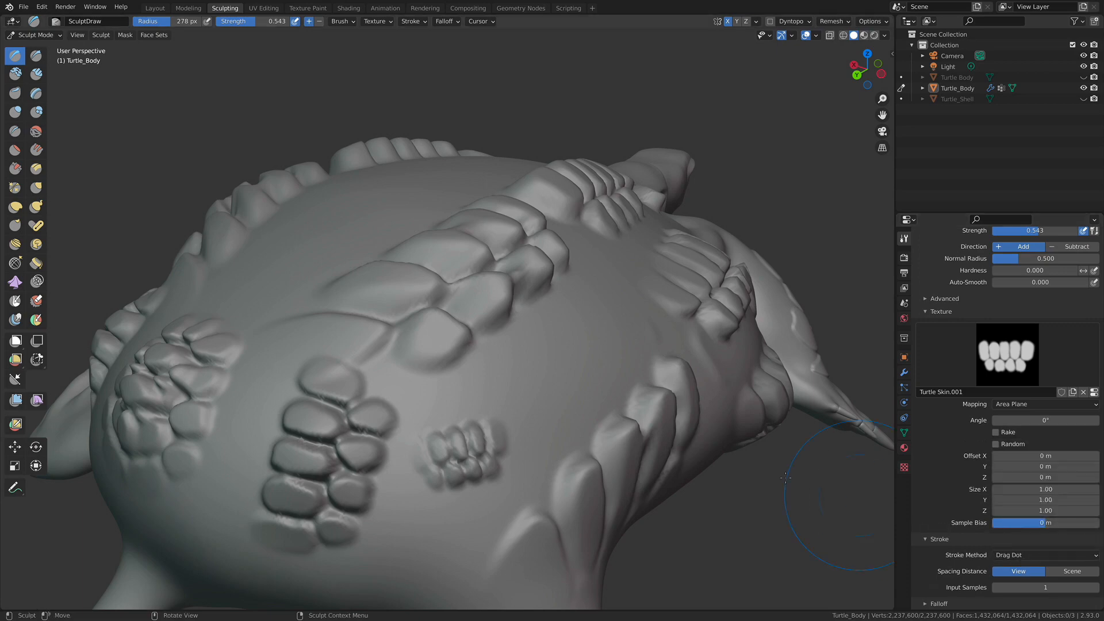
mouse_move(555, 360)
middle_mouse_down()
mouse_move(507, 382)
mouse_move(362, 384)
middle_mouse_up()
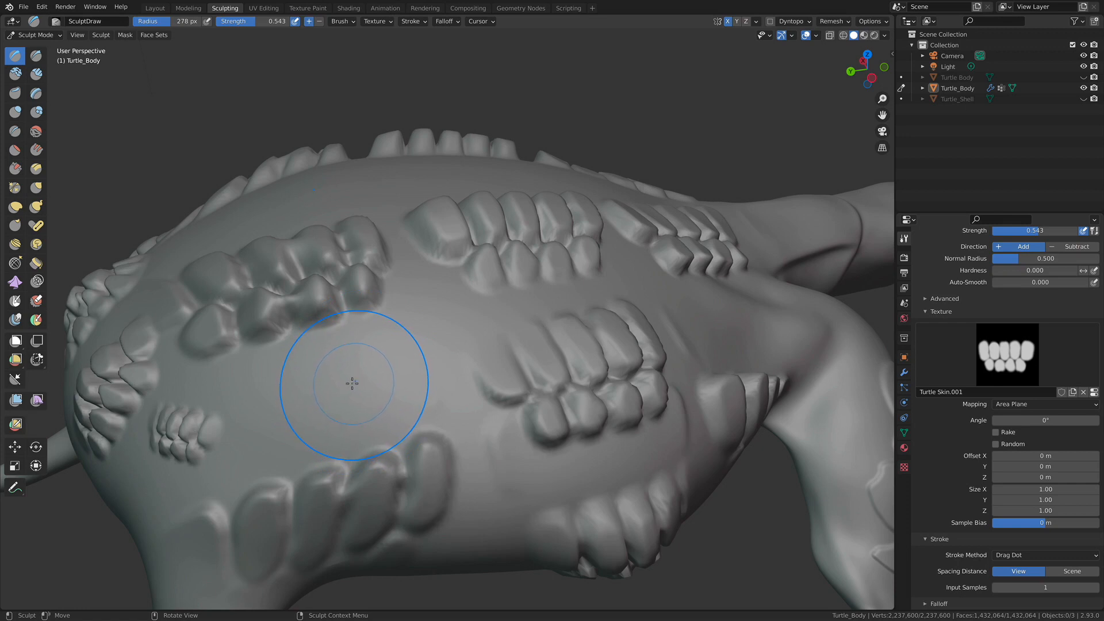
mouse_move(299, 432)
left_mouse_down()
mouse_move(300, 413)
mouse_move(430, 340)
mouse_move(309, 410)
mouse_move(368, 374)
left_mouse_up()
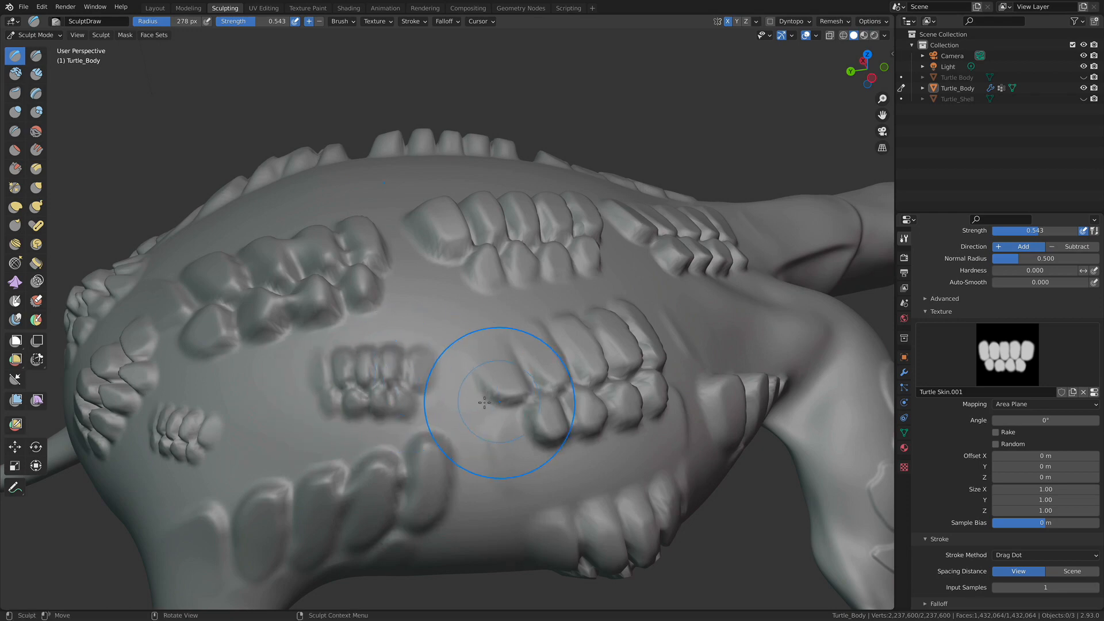
middle_click_drag(424, 320, 382, 370)
left_click_drag(247, 365, 315, 334)
Set the brush radius to 500 px and place larger scale patches across the middle of the back
key("f")
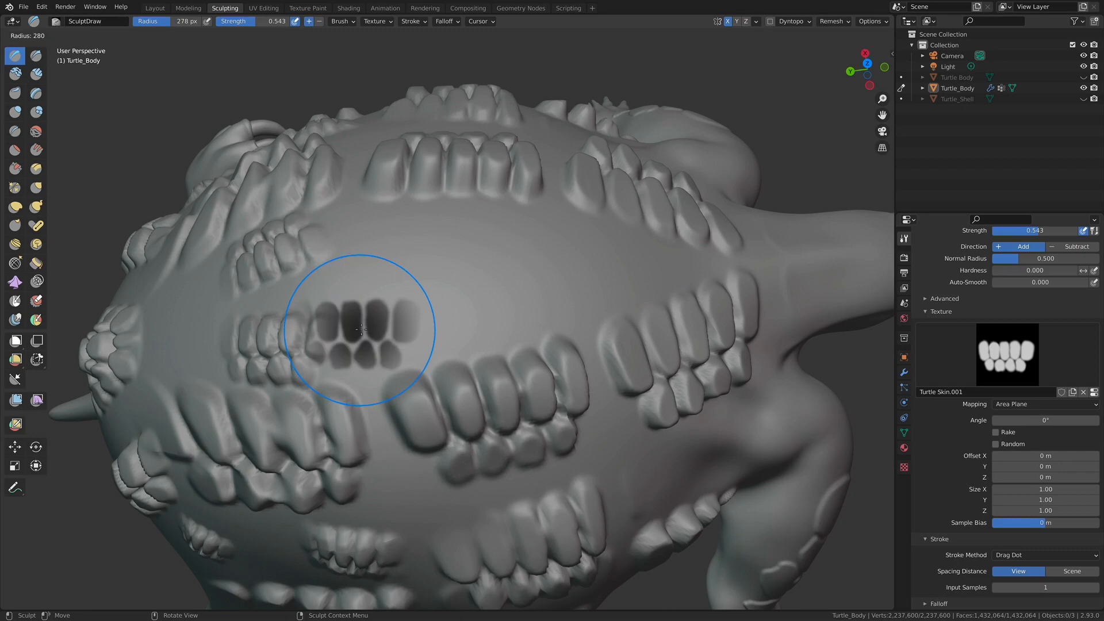
left_click(439, 326)
left_click_drag(456, 322, 466, 322)
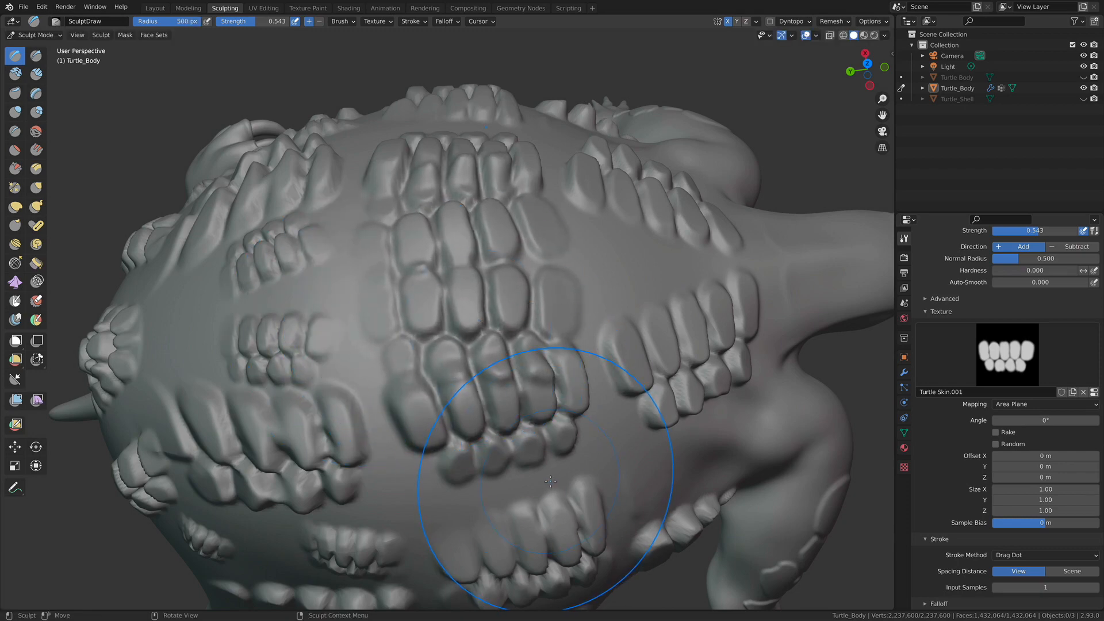
Replace the image of the Turtle Skin.003 brush texture with SW_ReptileSkin_02.psd from the ALPHAS folder
left_click_drag(314, 342, 601, 397, "alt")
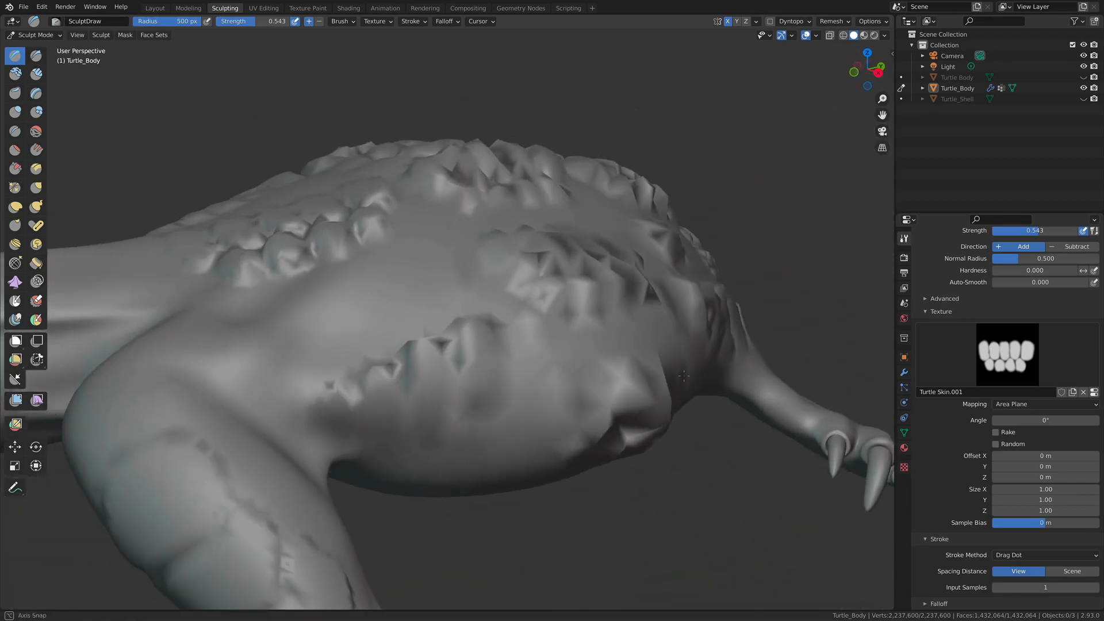
left_click_drag(512, 353, 504, 386, "alt")
middle_click_drag(517, 452, 499, 416)
left_click_drag(527, 408, 462, 319, "alt")
mouse_move(333, 420)
left_mouse_down("alt+shift")
mouse_move(387, 360)
mouse_move(345, 370)
left_mouse_up("alt+shift")
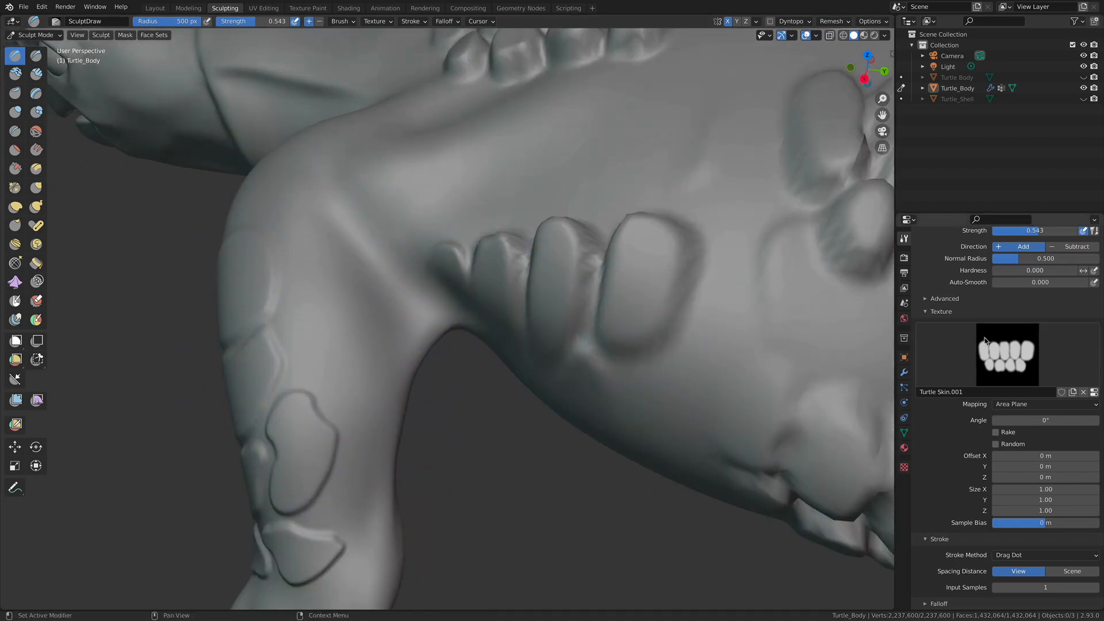
left_click(904, 468)
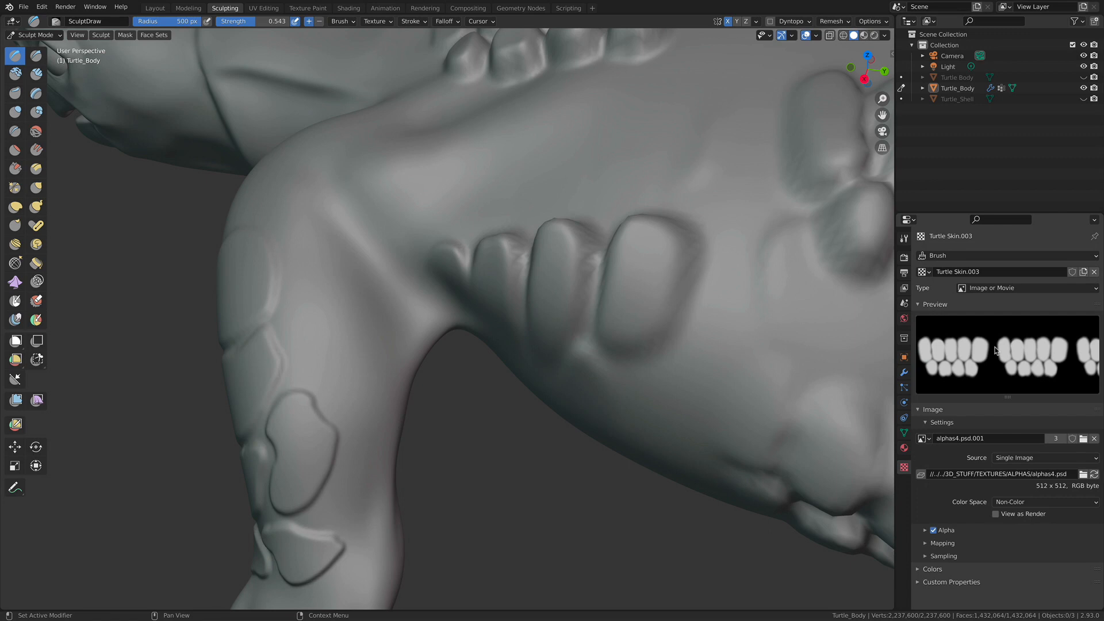
left_click(1083, 474)
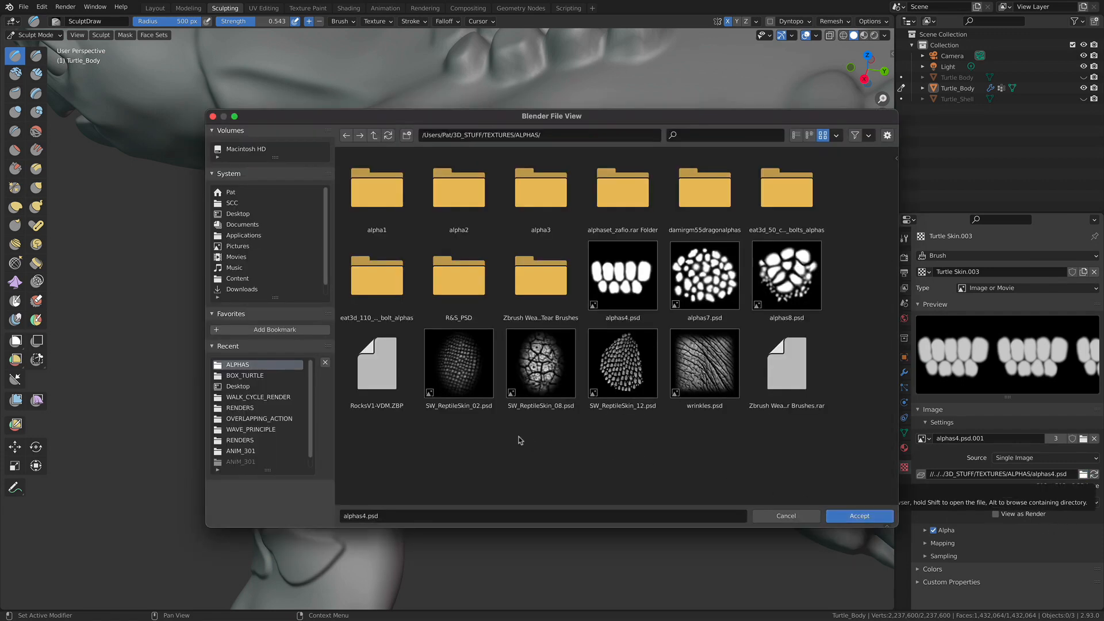
left_click(478, 383)
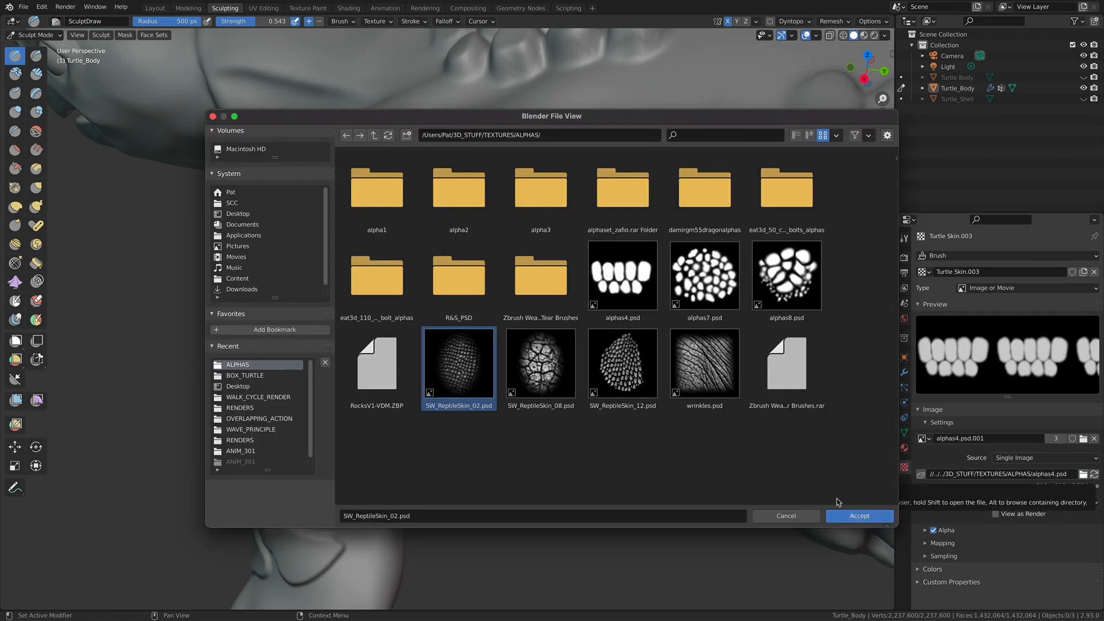
left_click(860, 516)
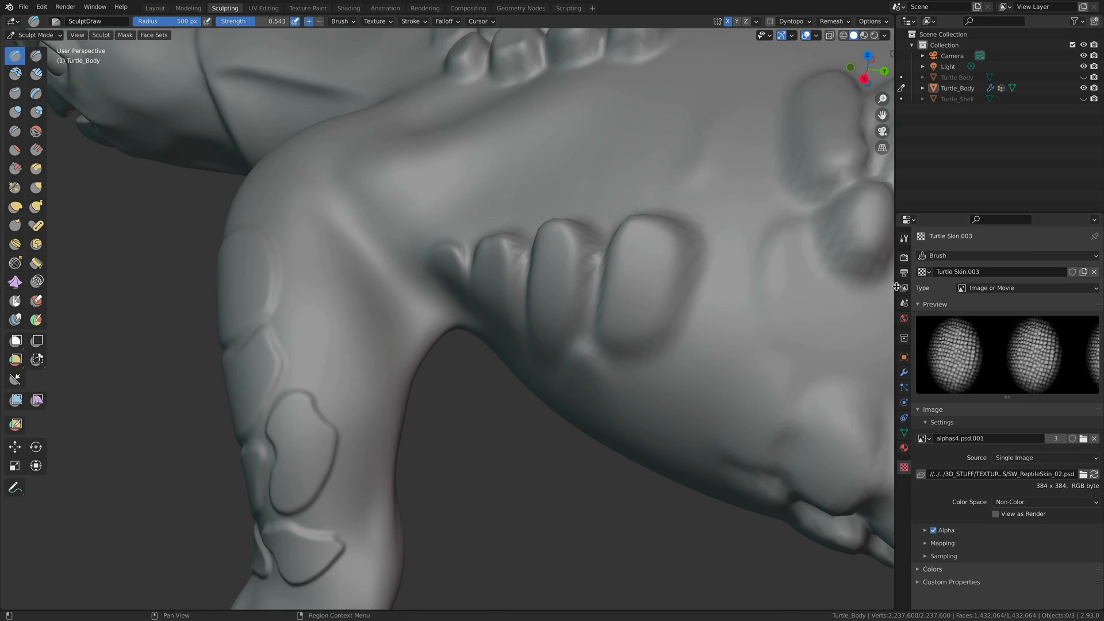
Reselect Turtle Skin.003 as the SculptDraw brush's texture and set the stroke method to Anchored
left_click(904, 238)
left_click(982, 532)
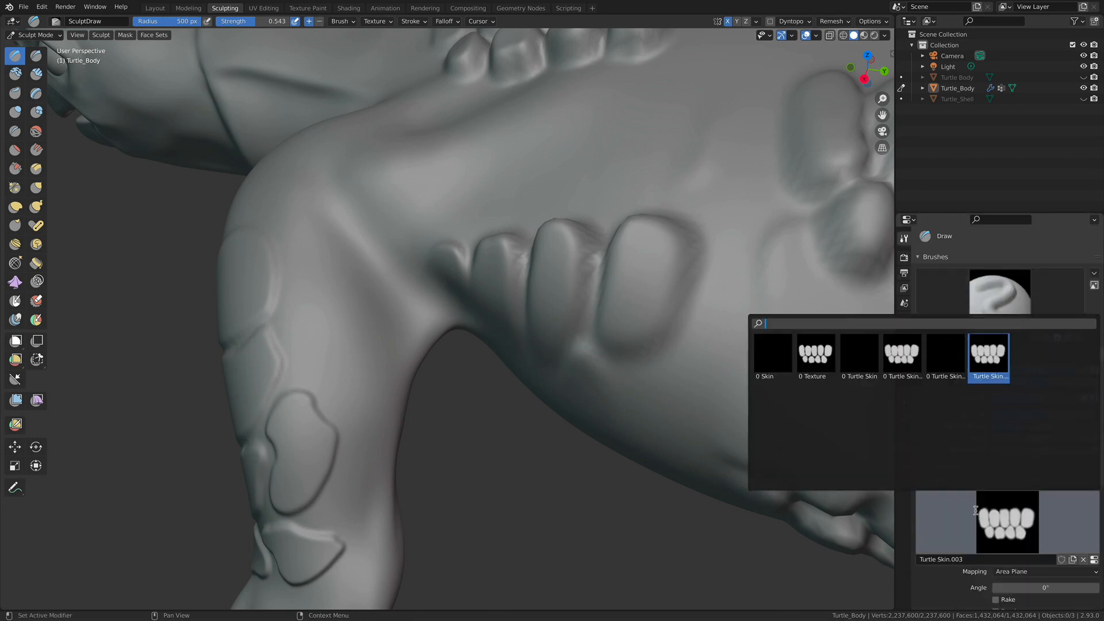
left_click(989, 358)
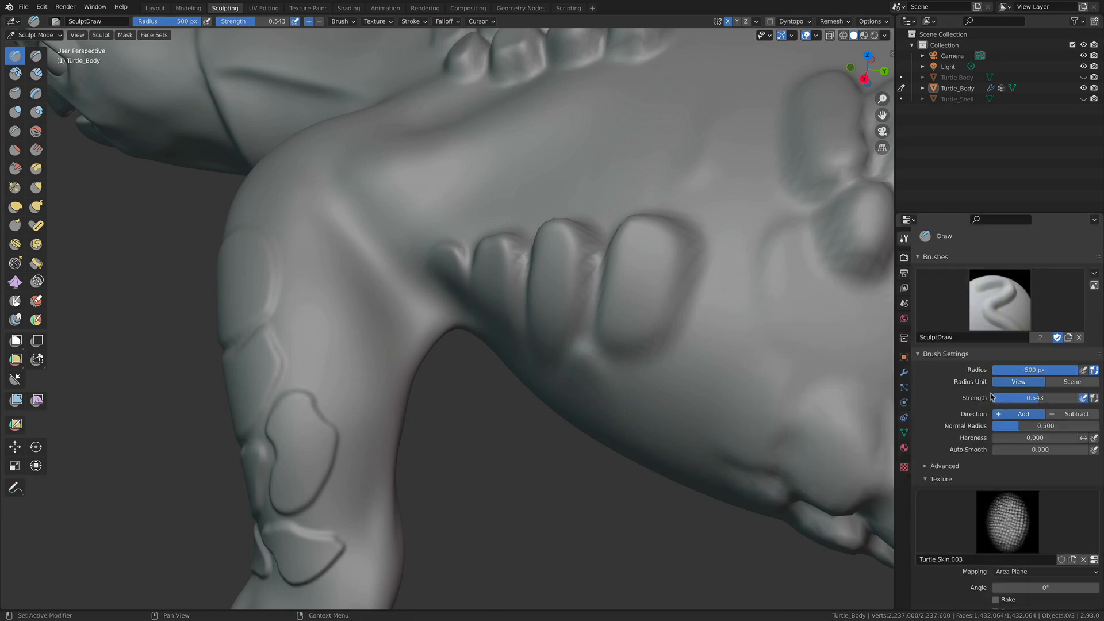
mouse_move(671, 337)
middle_mouse_down()
mouse_move(747, 334)
mouse_move(671, 314)
mouse_move(679, 185)
middle_mouse_up()
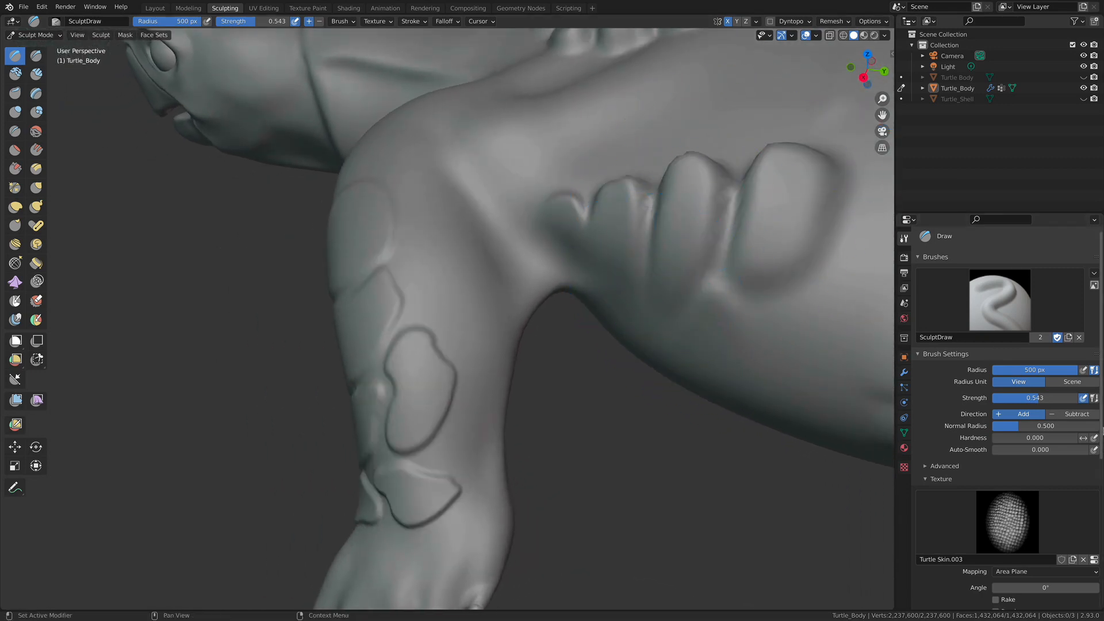
scroll(1101, 430, "down", 10)
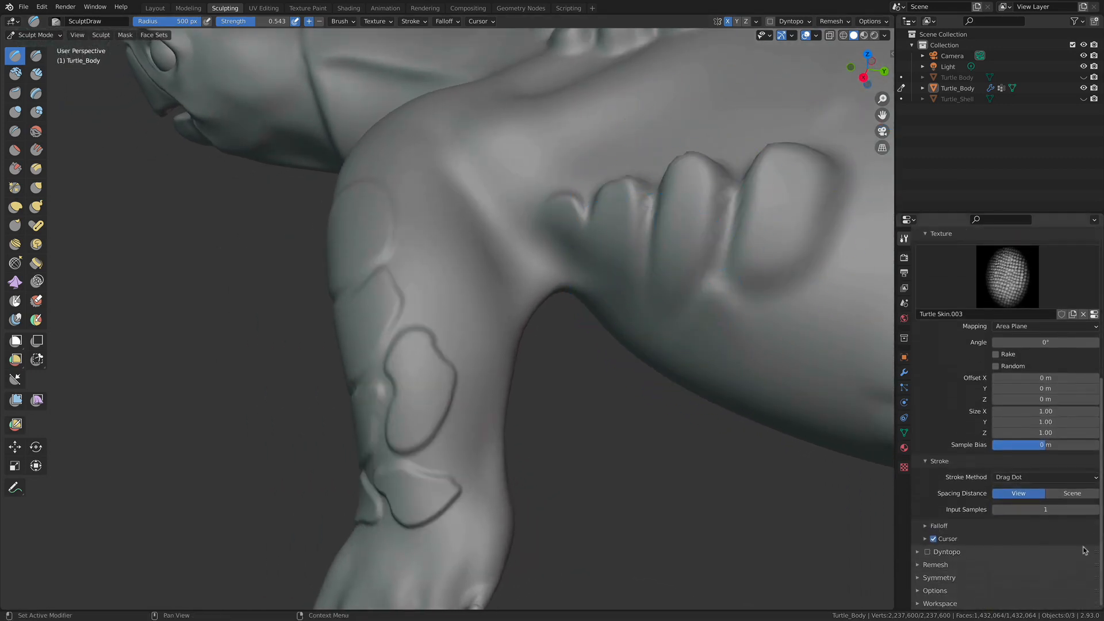
left_click(1026, 478)
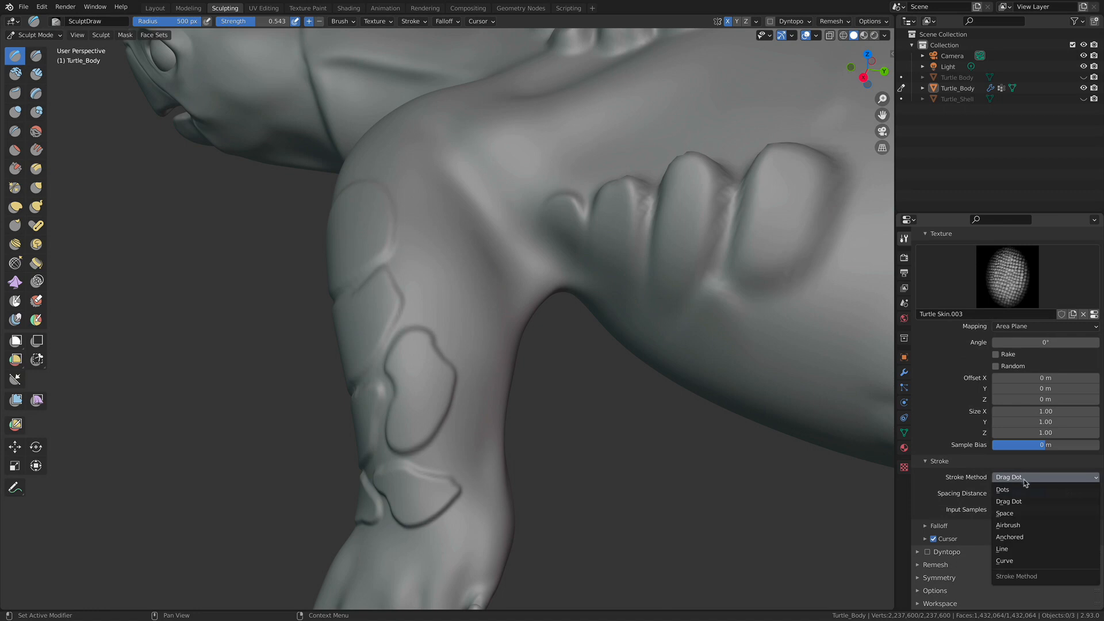
left_click(1024, 538)
Stamp a large patch of reptile skin texture onto the upper front leg below the shoulder
scroll(604, 357, "down", 2)
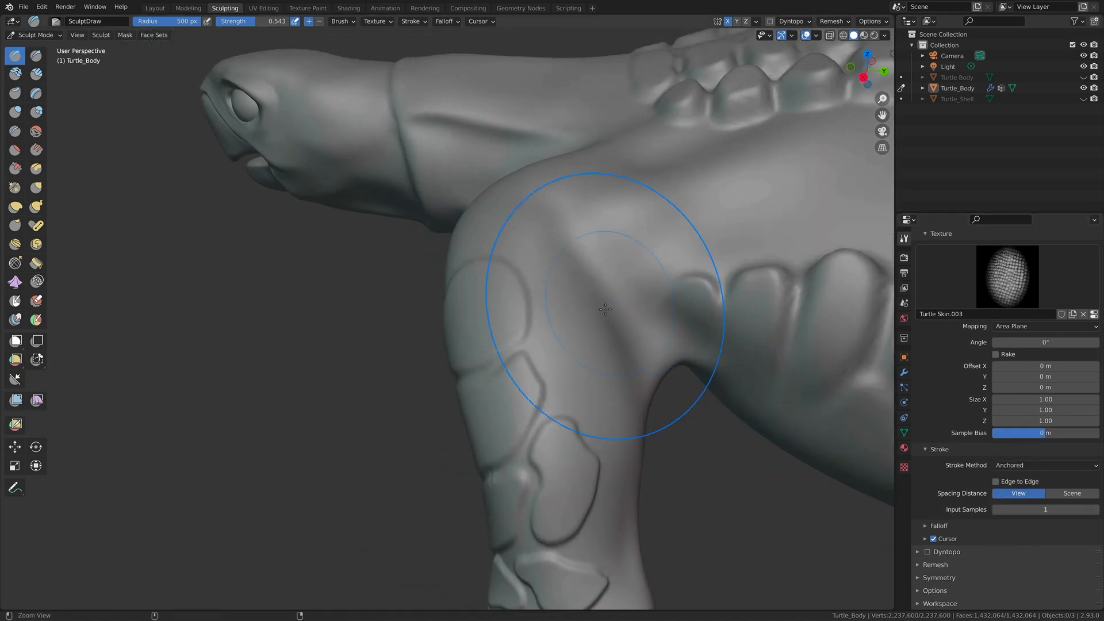
scroll(643, 308, "up", 8)
scroll(643, 308, "down", 5)
scroll(523, 316, "up", 2)
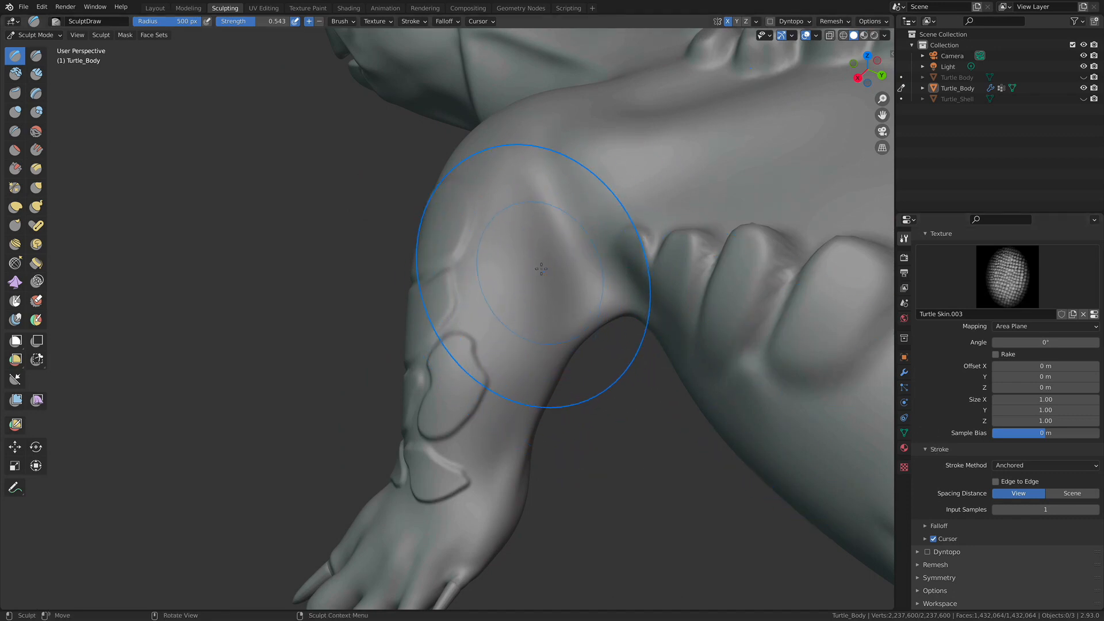
mouse_move(530, 256)
left_mouse_down()
mouse_move(555, 372)
mouse_move(544, 270)
mouse_move(584, 157)
mouse_move(535, 118)
left_mouse_up()
left_click_drag(587, 440, 637, 429, "alt")
left_click_drag(647, 253, 563, 331, "alt+shift")
mouse_move(547, 287)
left_mouse_down("ctrl+alt")
mouse_move(610, 305)
mouse_move(550, 307)
mouse_move(552, 340)
left_mouse_up("ctrl+alt")
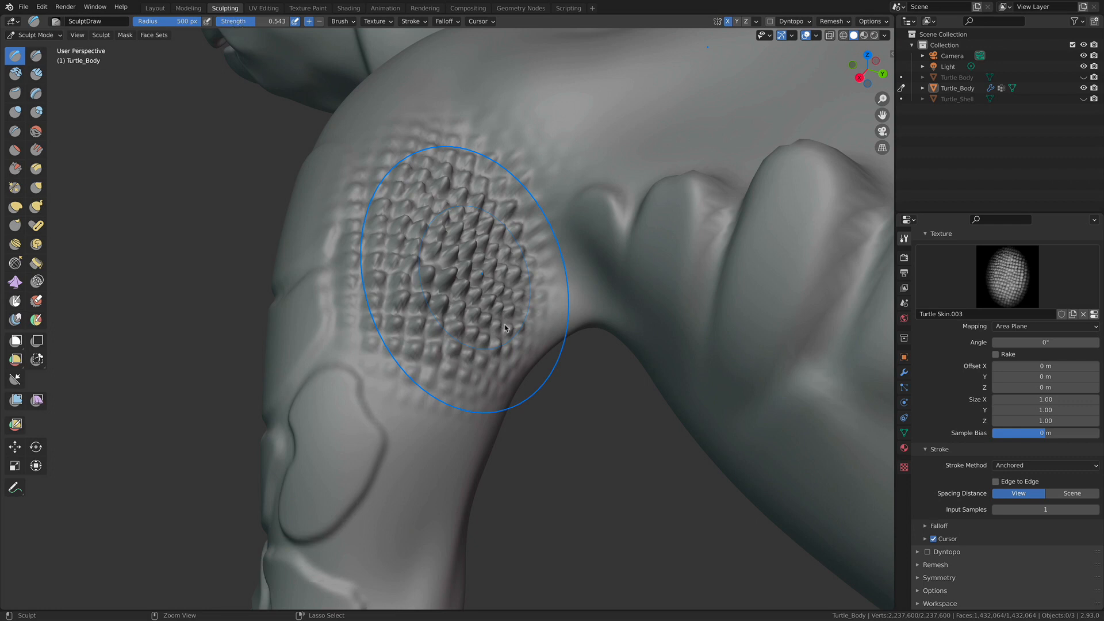
Undo the last leg stamp and restamp the reptile skin texture on the upper front leg with the brush strength at 0.356
key("ctrl+z")
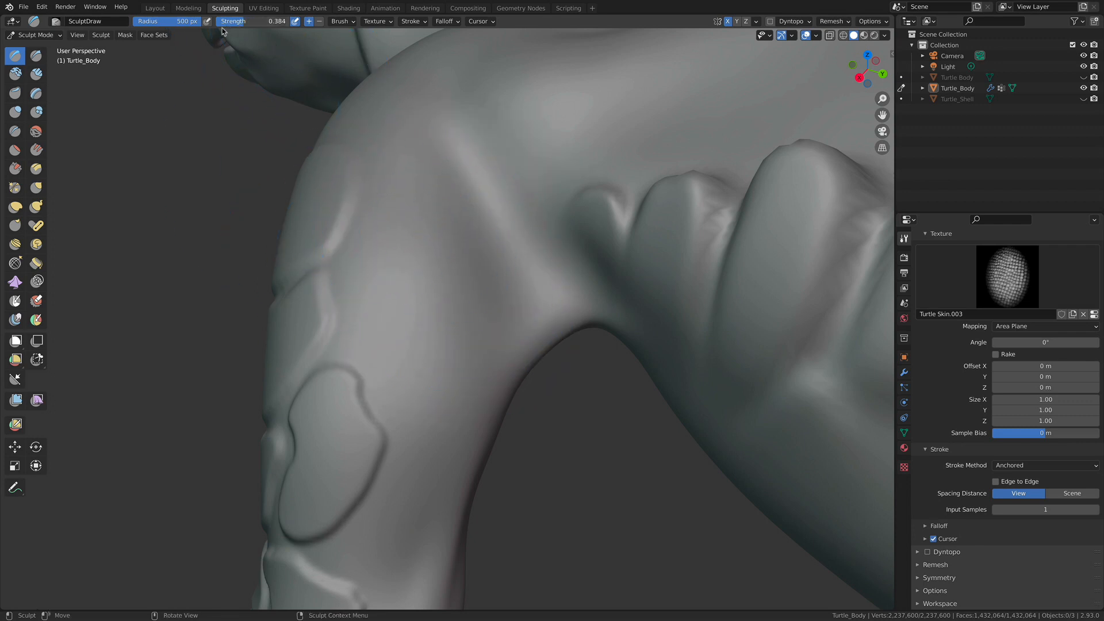
mouse_move(455, 273)
left_mouse_down()
mouse_move(577, 436)
mouse_move(535, 456)
left_mouse_up()
mouse_move(538, 451)
left_mouse_down("alt")
mouse_move(609, 351)
mouse_move(599, 402)
mouse_move(549, 398)
left_mouse_up("alt")
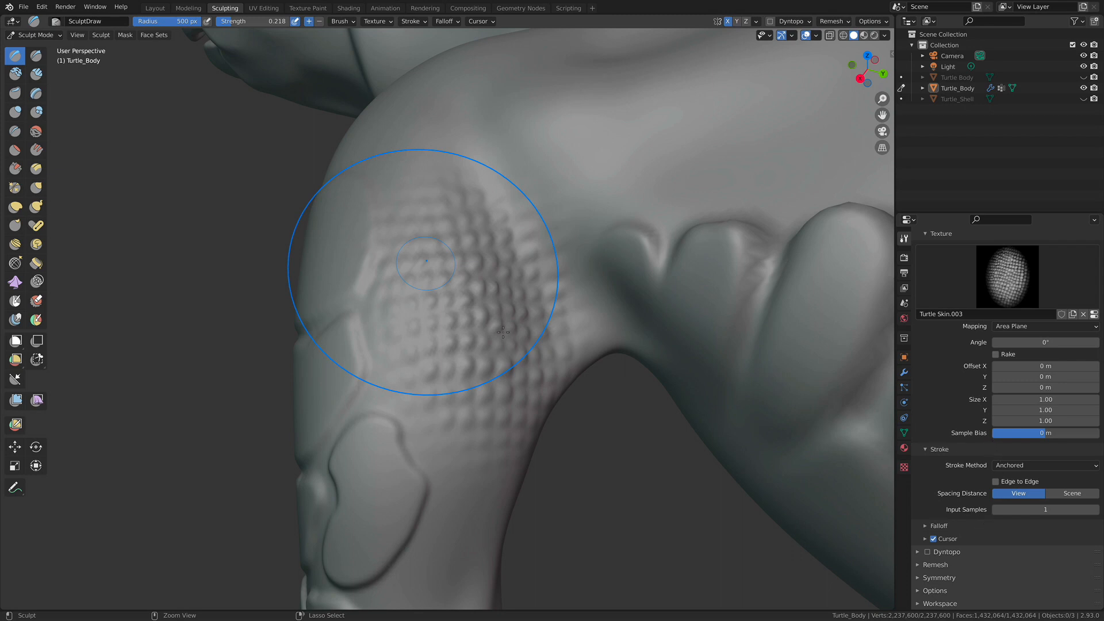
key("ctrl+z")
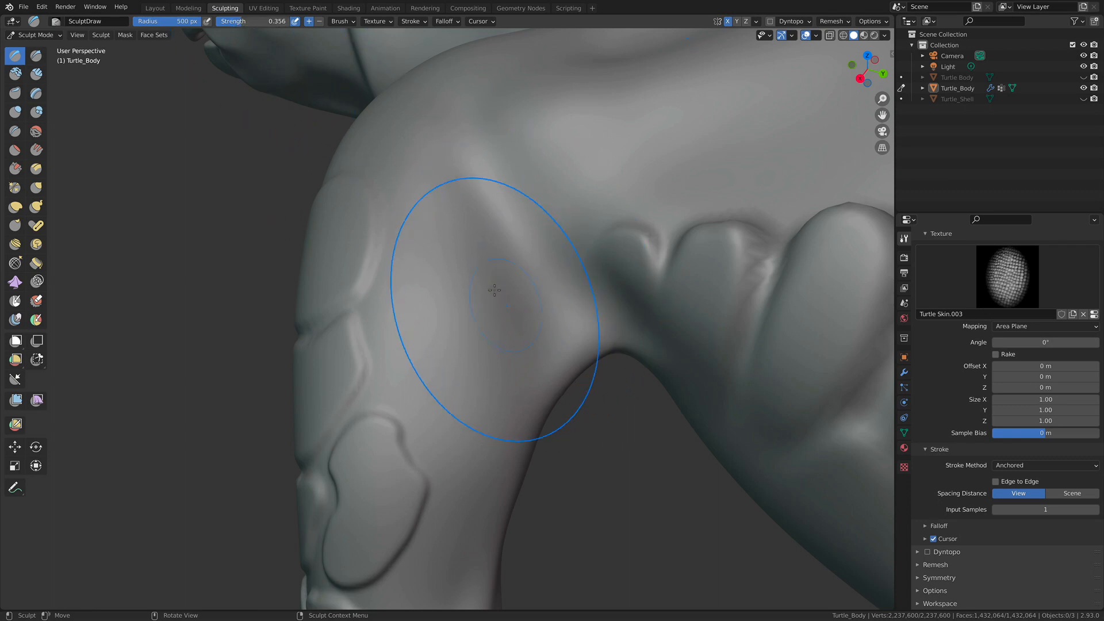
left_click_drag(481, 279, 546, 522)
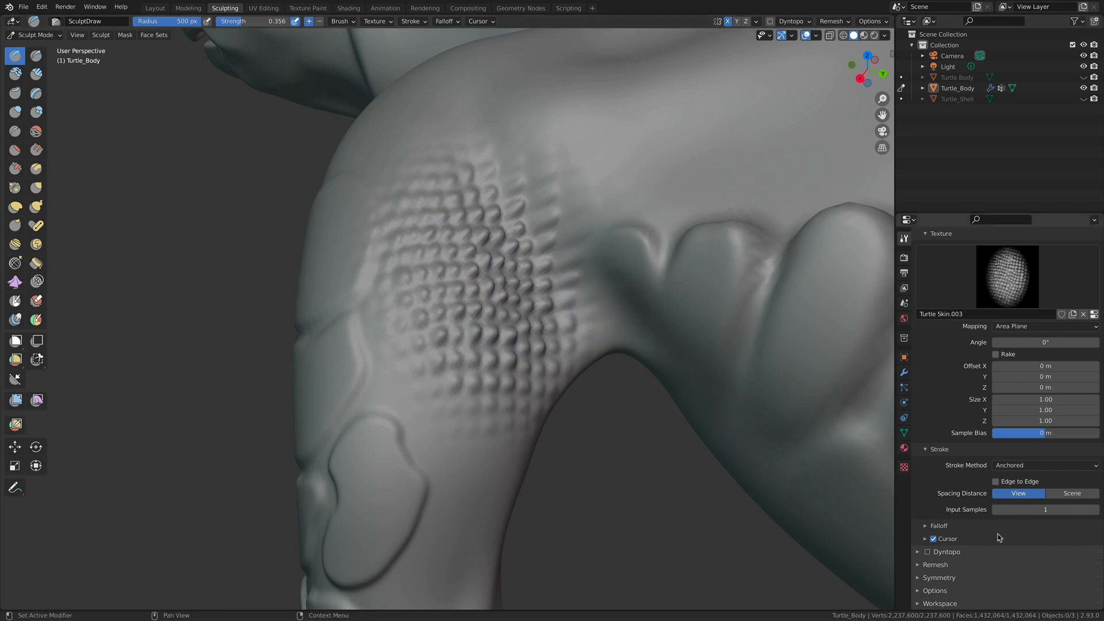
Set the SculptDraw brush's falloff curve preset to Constant
left_click(939, 526)
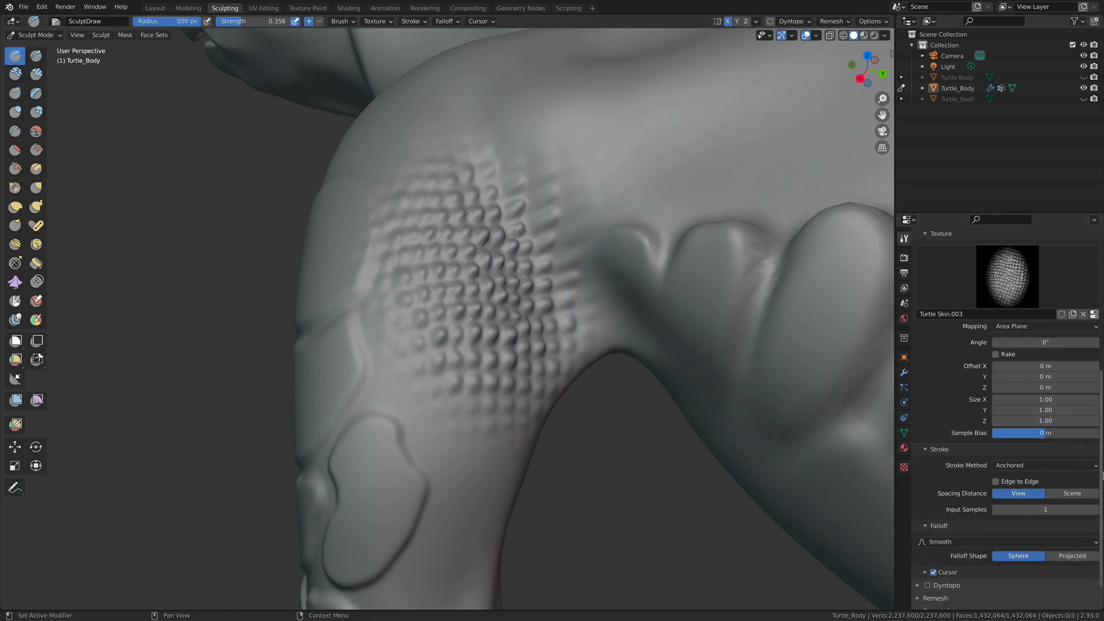
scroll(1100, 471, "down", 2)
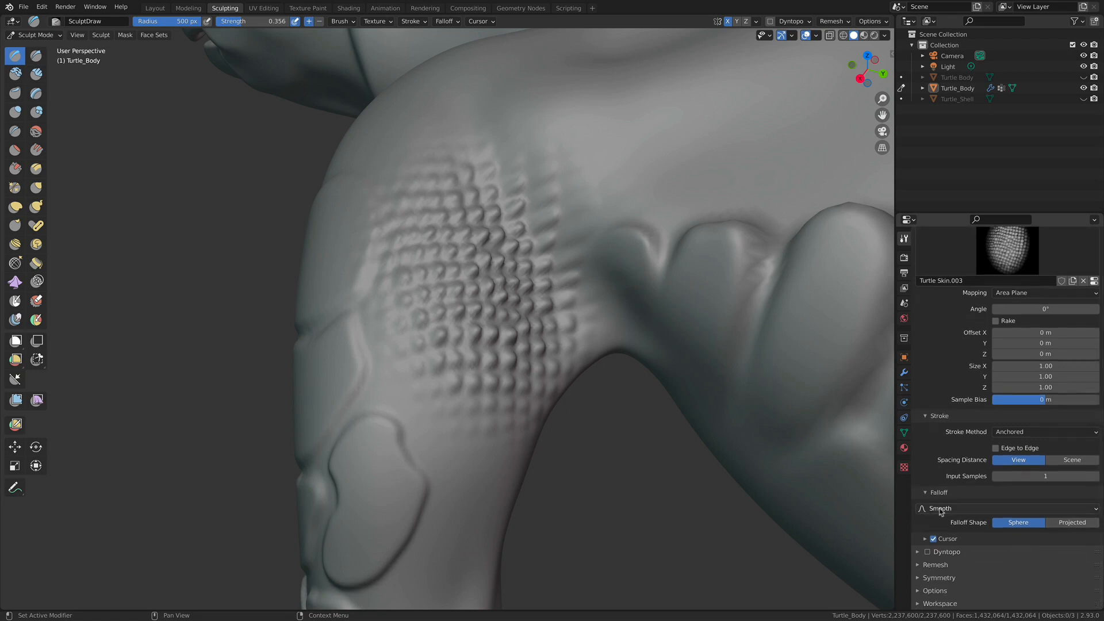
left_click(971, 511)
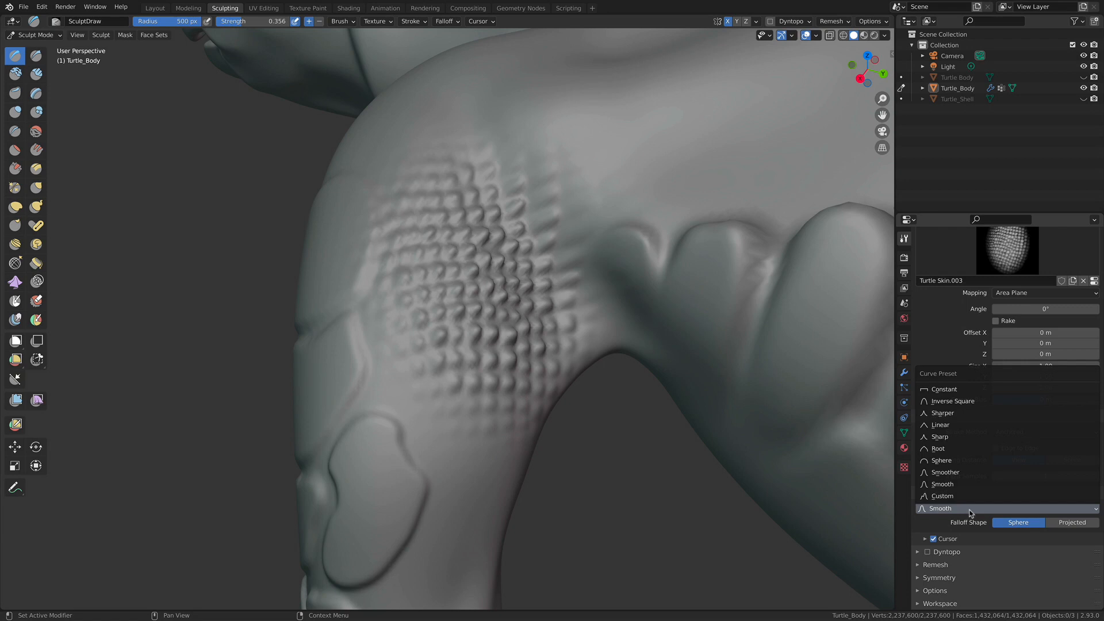
left_click(963, 520)
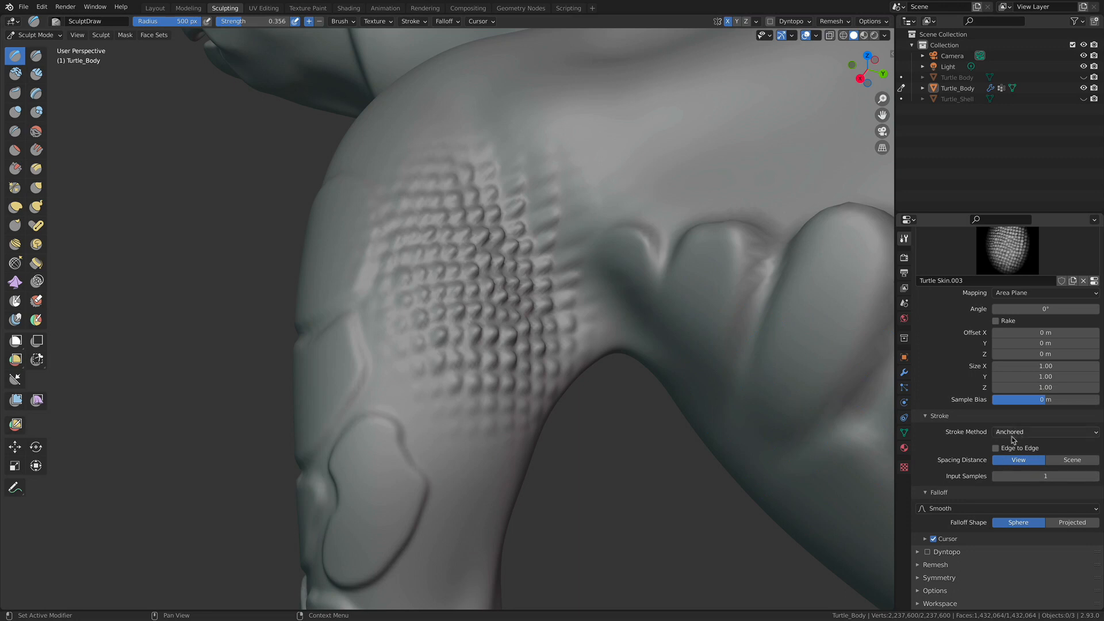
left_click(970, 510)
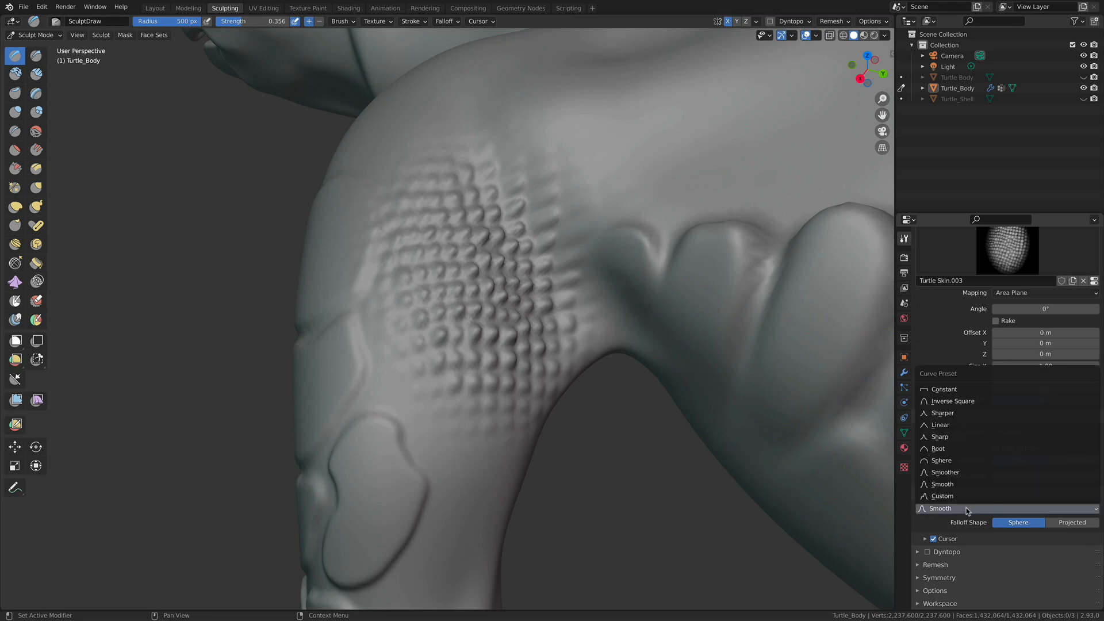
left_click(950, 392)
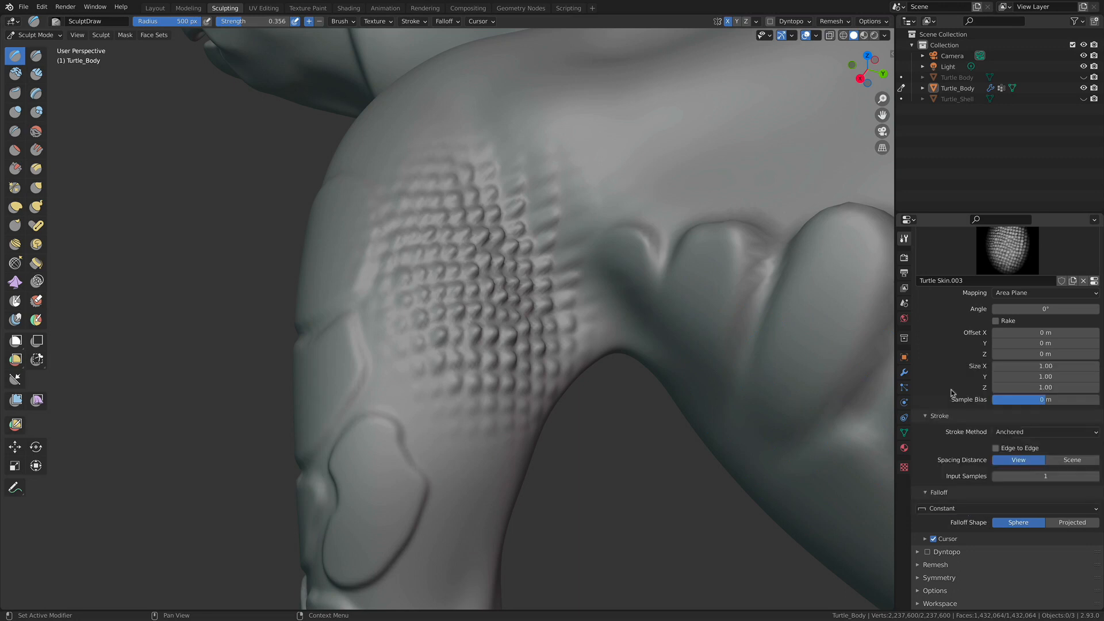
Try stamping the reptile skin texture with constant falloff on the flank behind the front leg, and undo it
left_click_drag(563, 165, 491, 242)
middle_click_drag(492, 243, 554, 242)
middle_click_drag(679, 293, 506, 261, "shift")
left_click_drag(592, 243, 607, 258)
mouse_move(645, 294)
left_mouse_down()
mouse_move(723, 298)
mouse_move(796, 247)
mouse_move(811, 145)
mouse_move(723, 200)
left_mouse_up()
scroll(651, 280, "down", 4)
mouse_move(650, 279)
middle_mouse_down()
mouse_move(623, 271)
mouse_move(640, 264)
middle_mouse_up()
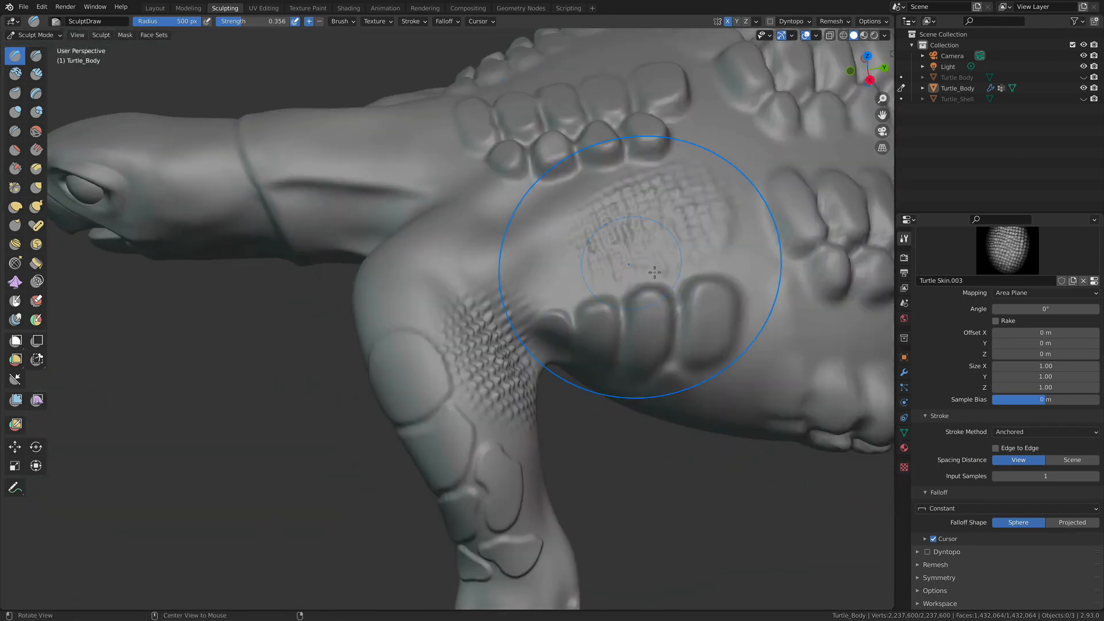
key("ctrl+z")
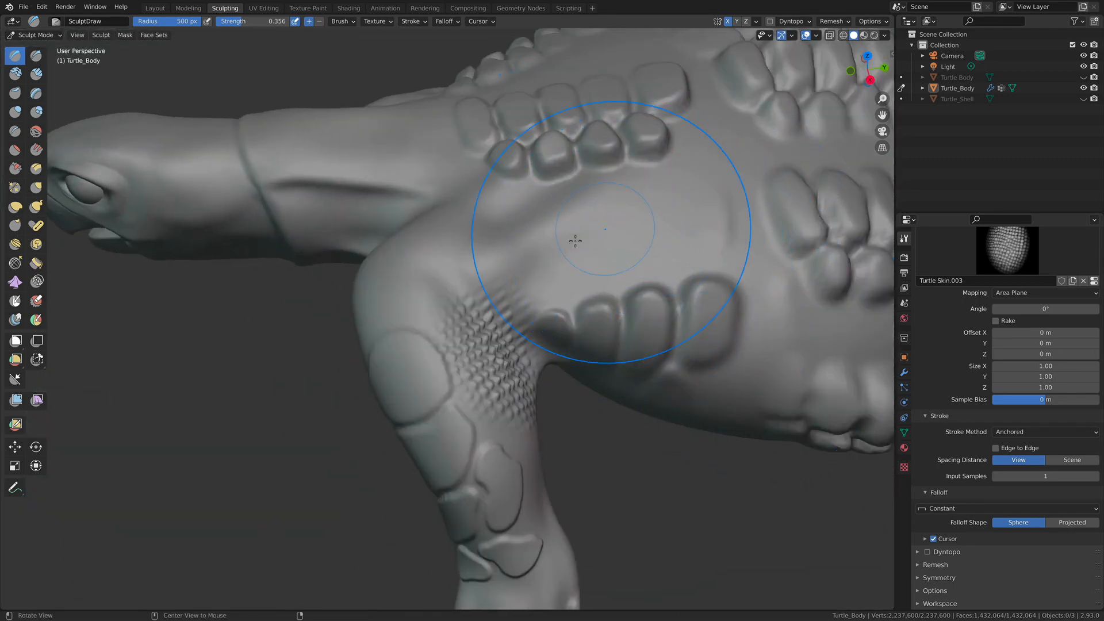
Undo the reptile skin patch on the upper front leg
left_click_drag(599, 227, 601, 251, "alt")
left_click_drag(579, 322, 548, 303, "alt")
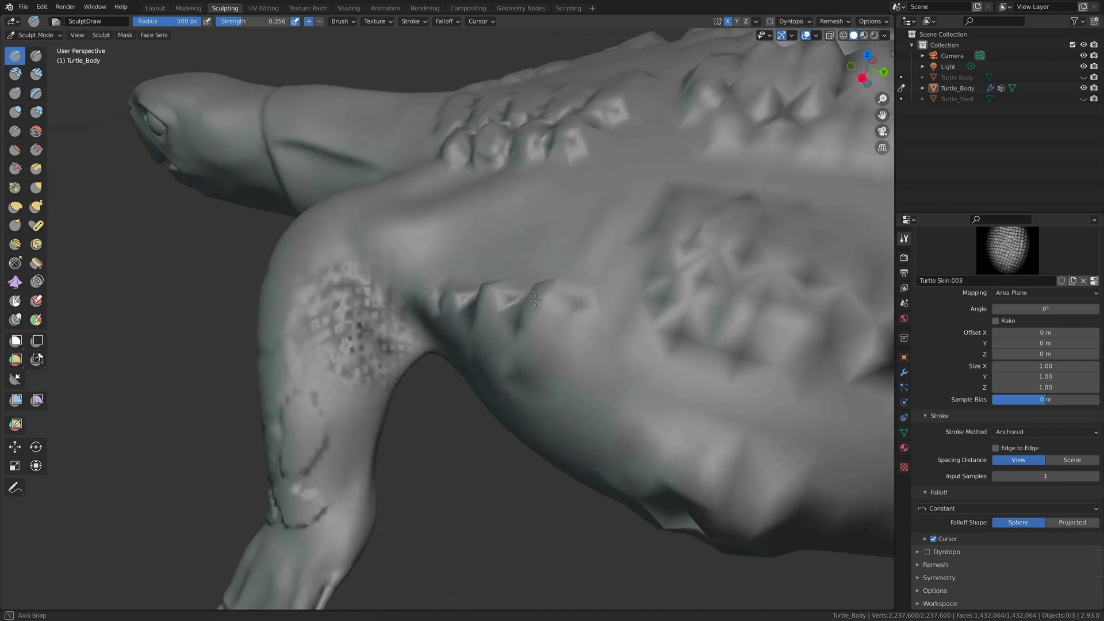
middle_click_drag(358, 327, 481, 273, "shift")
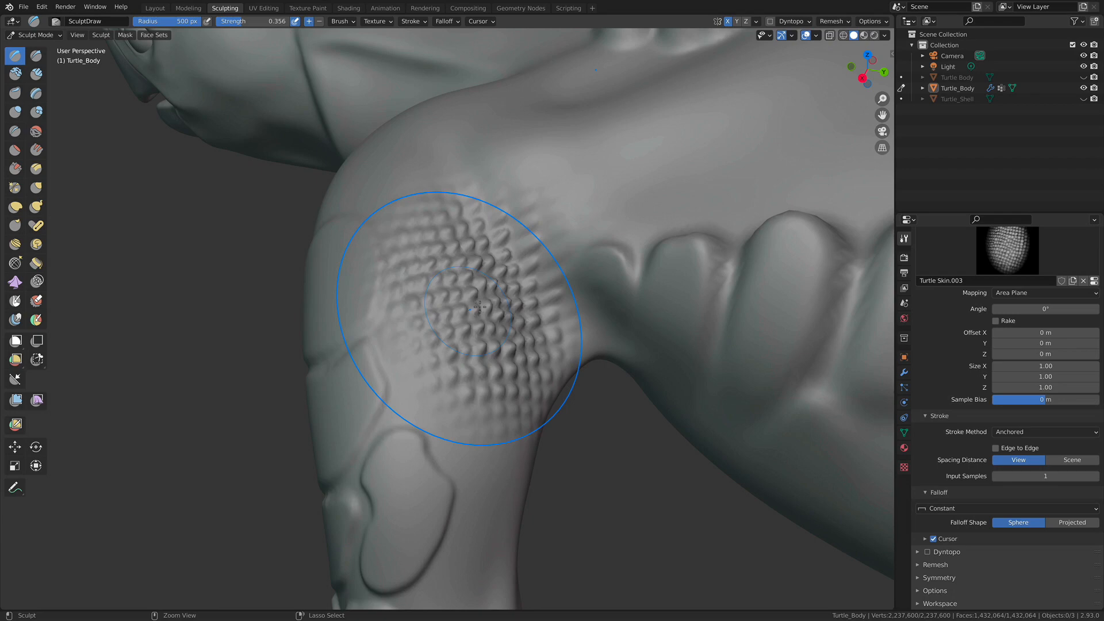
key("ctrl+z")
key("ctrl+z")
key("ctrl+z")
key("ctrl+z")
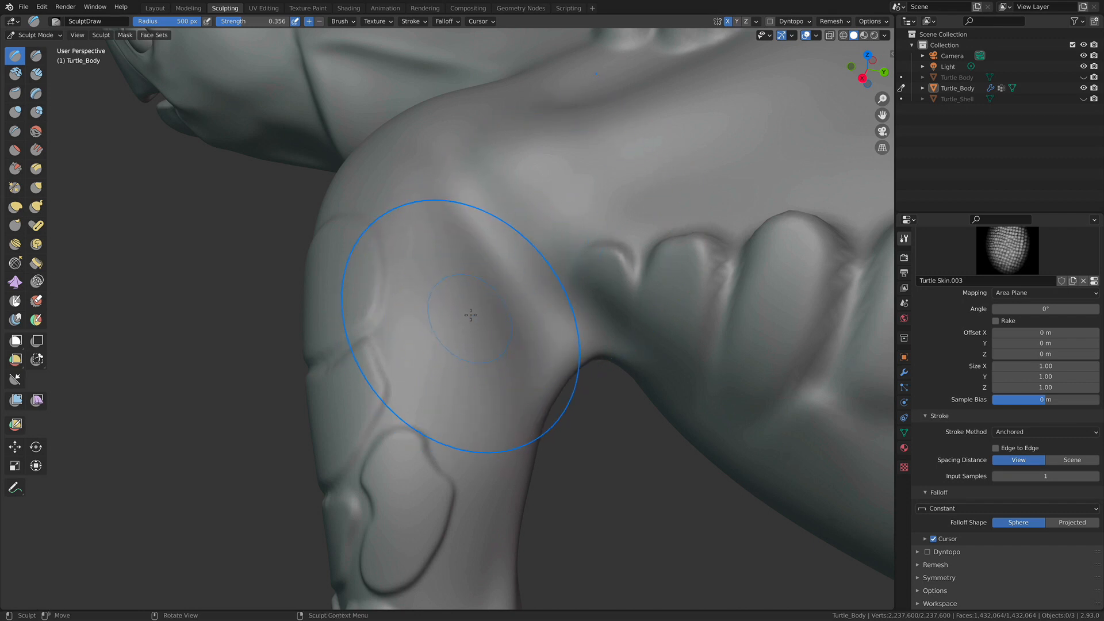
Try a reptile skin stamp with constant falloff on the upper front leg, check it from another angle, and undo it
mouse_move(471, 319)
left_mouse_down()
mouse_move(602, 309)
mouse_move(535, 270)
mouse_move(438, 156)
left_mouse_up()
middle_click_drag(518, 321, 591, 456)
middle_click_drag(472, 209, 510, 249)
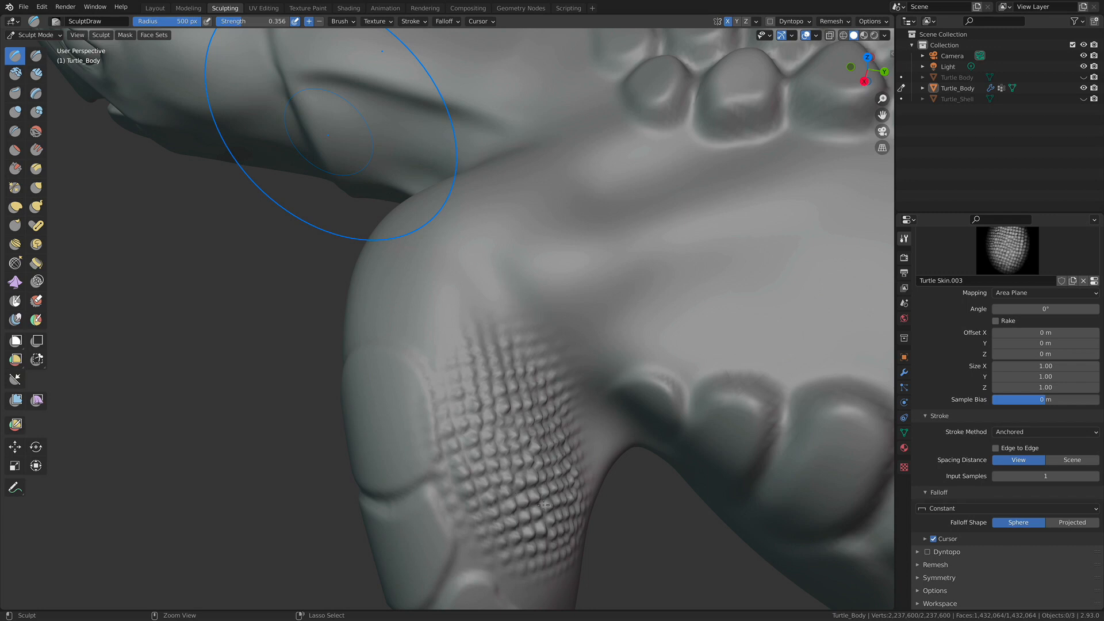
key("ctrl+z")
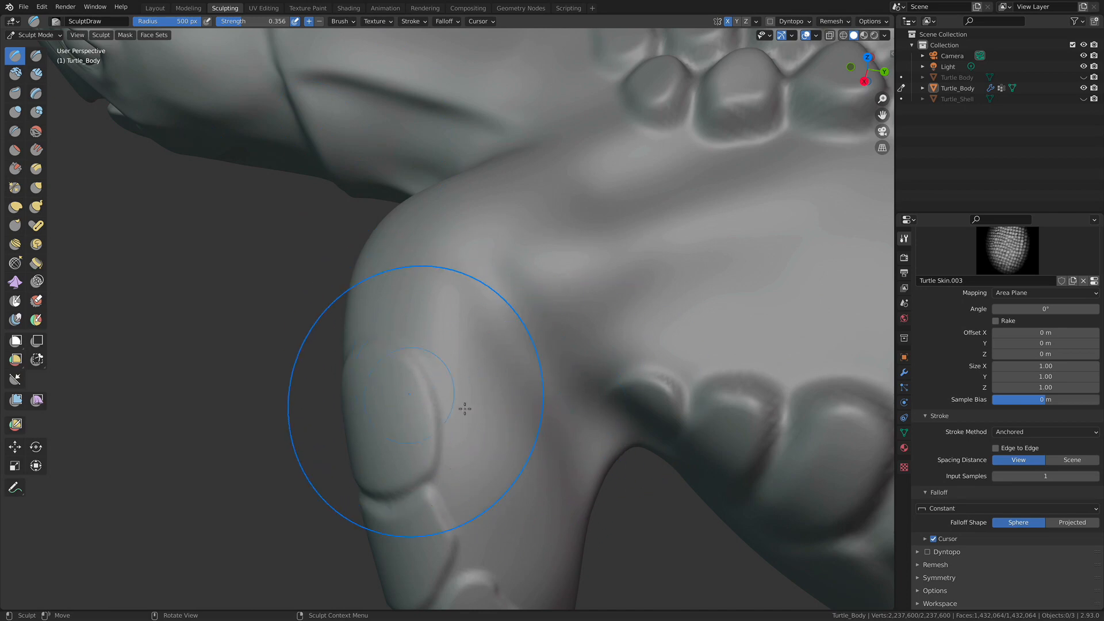
Lower the brush strength to 0.190 and stamp the reptile skin texture on the upper front leg, undoing and redoing the first attempt
mouse_move(464, 407)
left_mouse_down("alt")
mouse_move(576, 393)
mouse_move(520, 390)
mouse_move(540, 345)
left_mouse_up("alt")
mouse_move(501, 251)
left_mouse_down("alt")
mouse_move(411, 270)
mouse_move(406, 308)
mouse_move(420, 287)
left_mouse_up("alt")
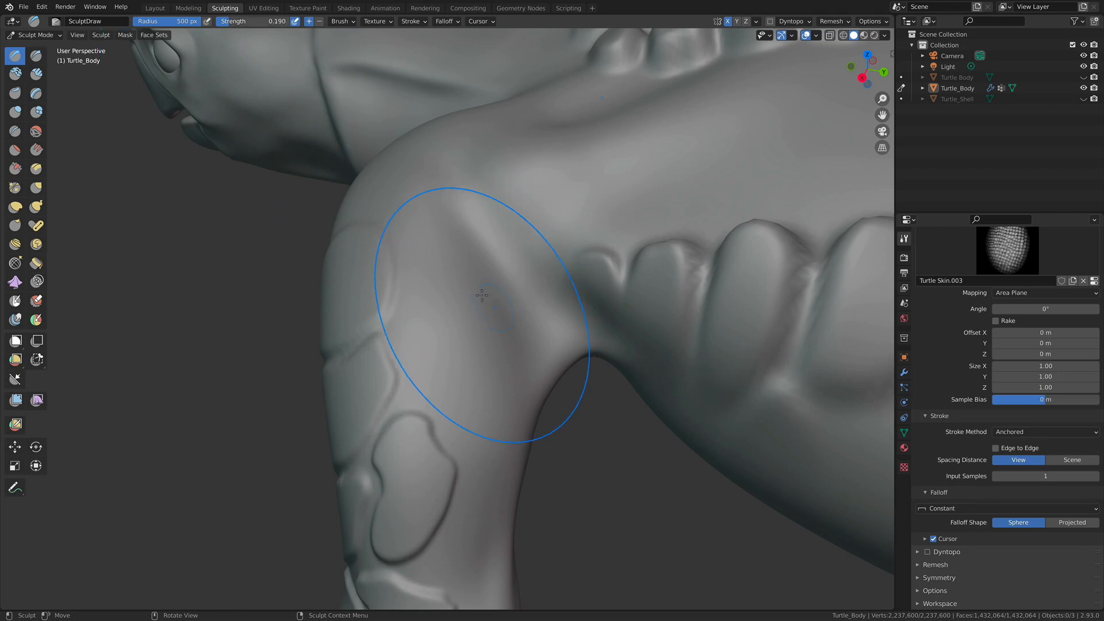
mouse_move(448, 291)
left_mouse_down()
mouse_move(554, 493)
mouse_move(504, 468)
mouse_move(563, 459)
left_mouse_up()
middle_click_drag(566, 455, 615, 442)
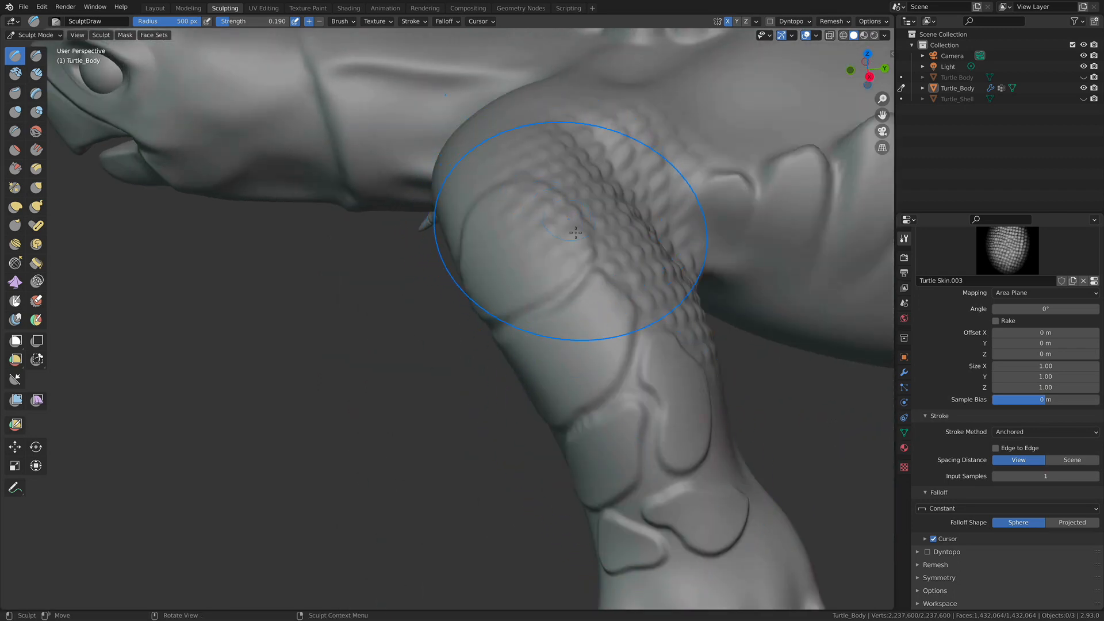
middle_click_drag(539, 270, 468, 296)
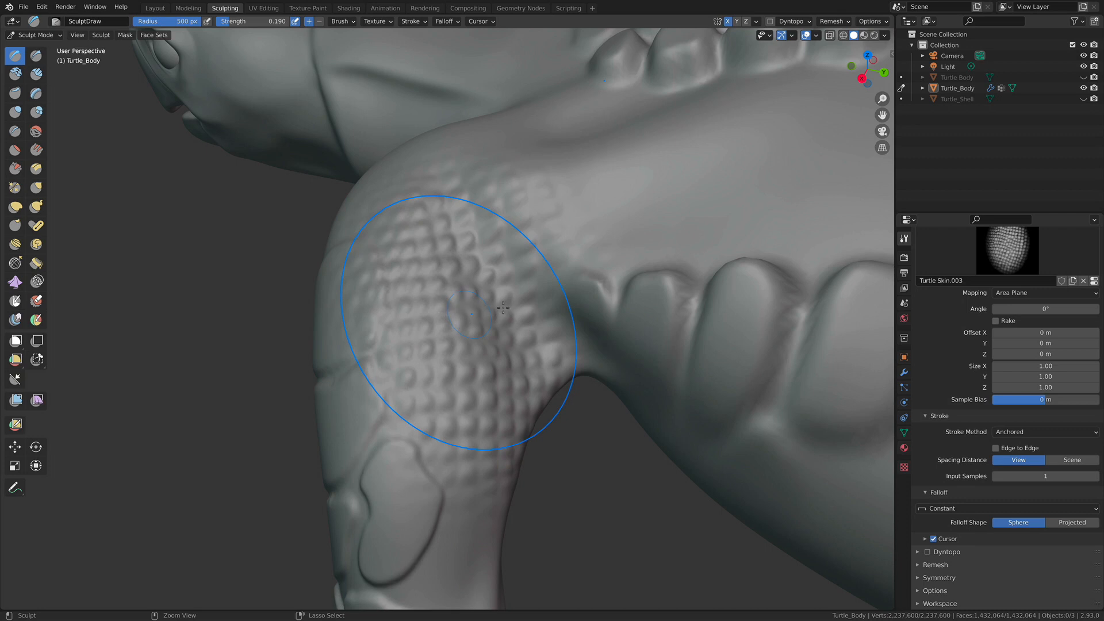
key("ctrl+z")
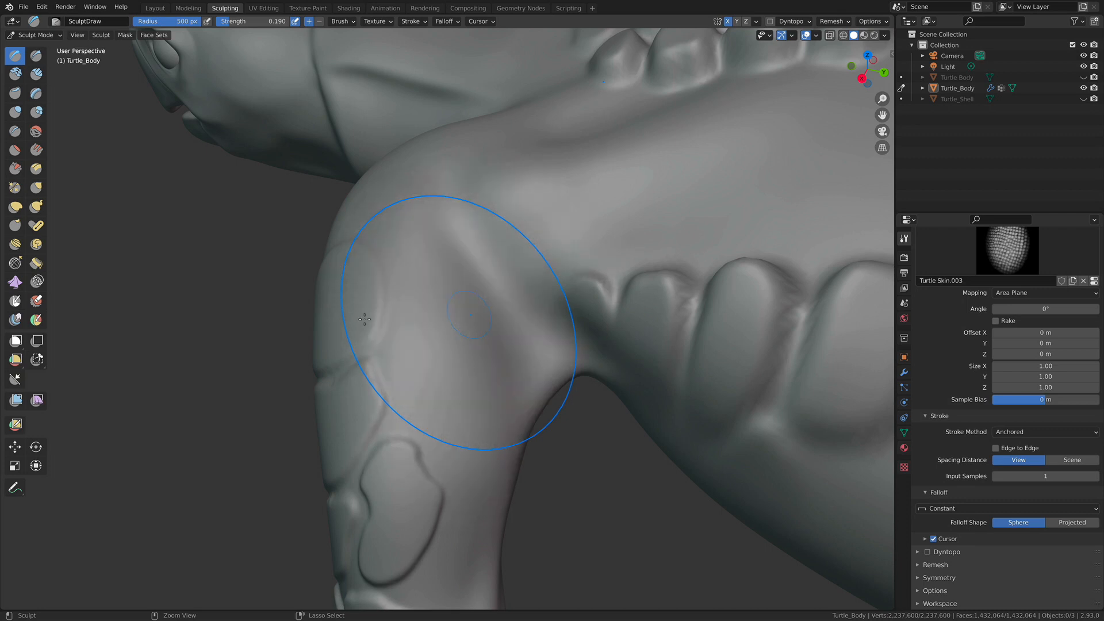
left_click_drag(515, 355, 454, 488)
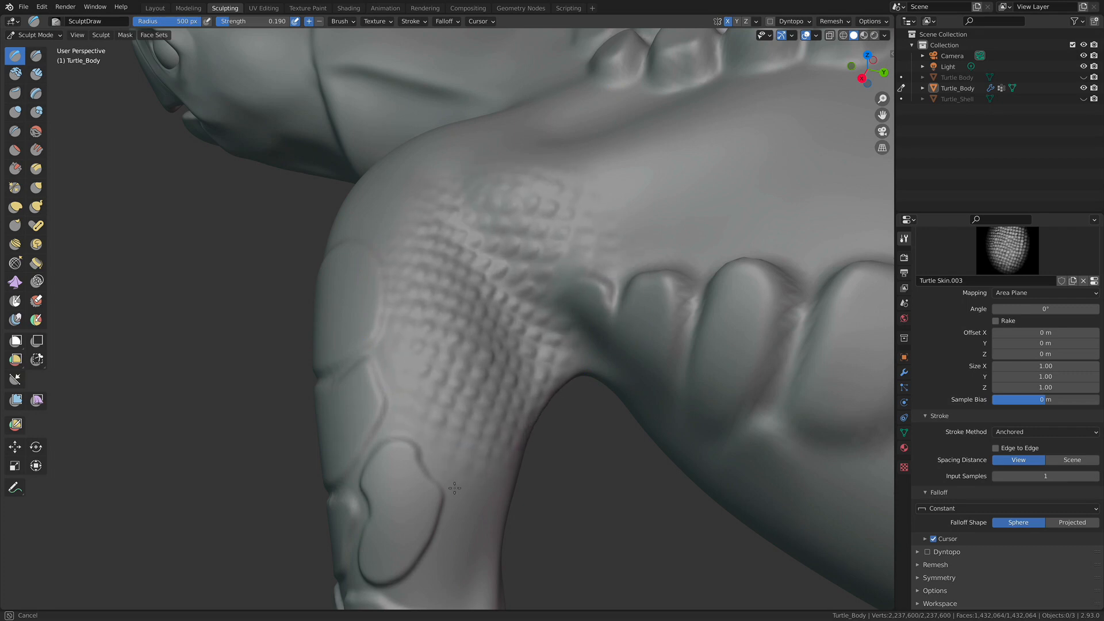
mouse_move(584, 477)
left_mouse_down("alt")
mouse_move(620, 467)
mouse_move(596, 483)
left_mouse_up("alt")
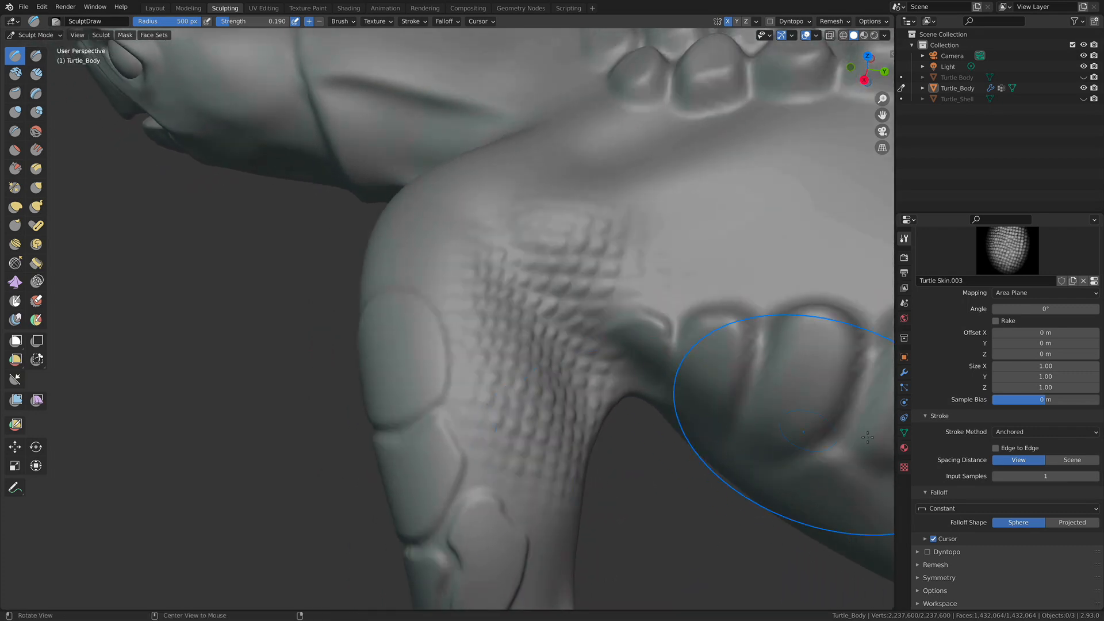
Duplicate the brush texture as Turtle Skin.004 and replace its image with wrinkles.psd from the ALPHAS folder
left_click(905, 468)
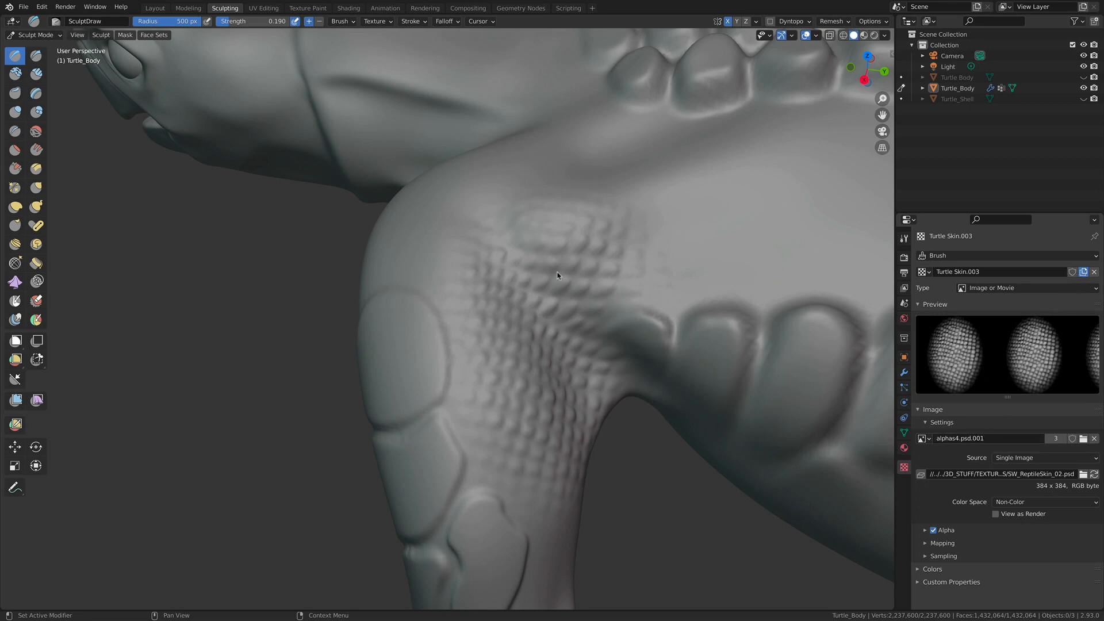
left_click(994, 272)
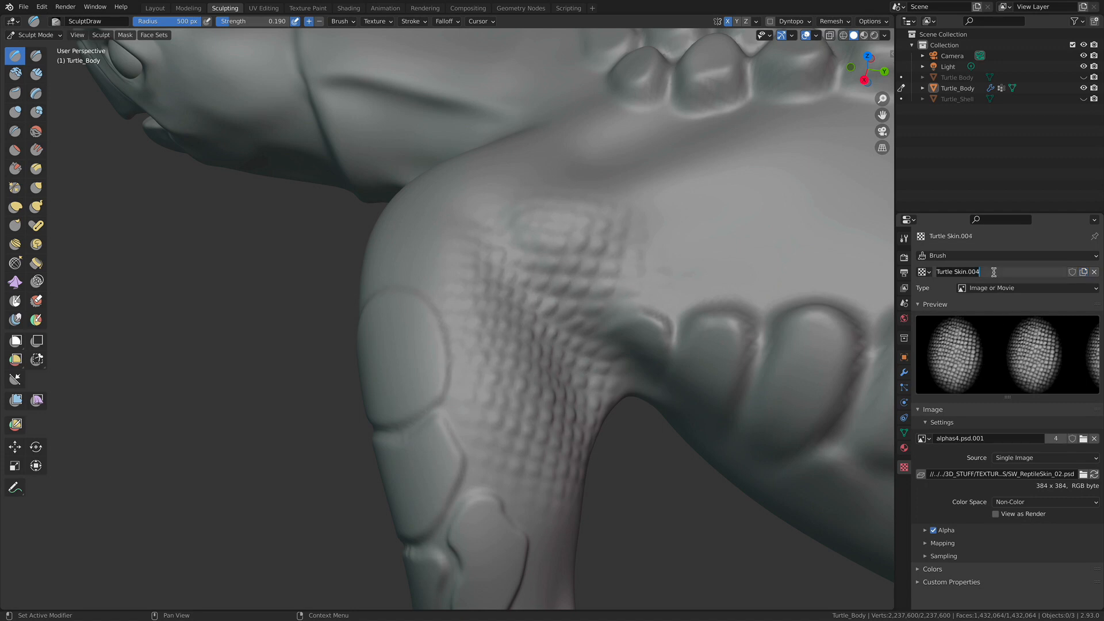
key("Return")
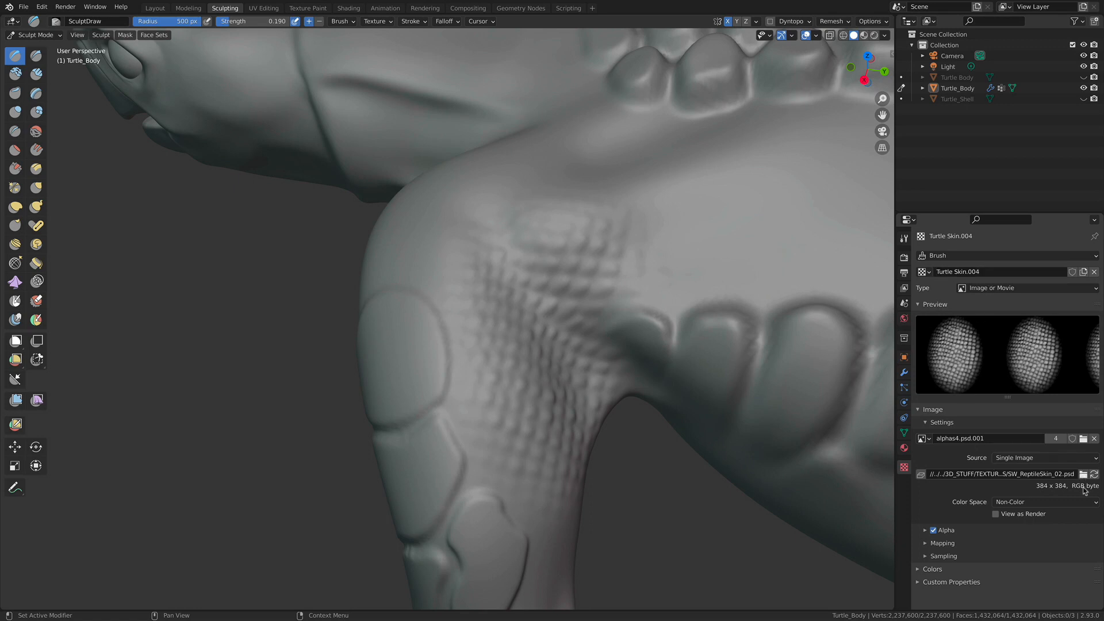
left_click(1083, 474)
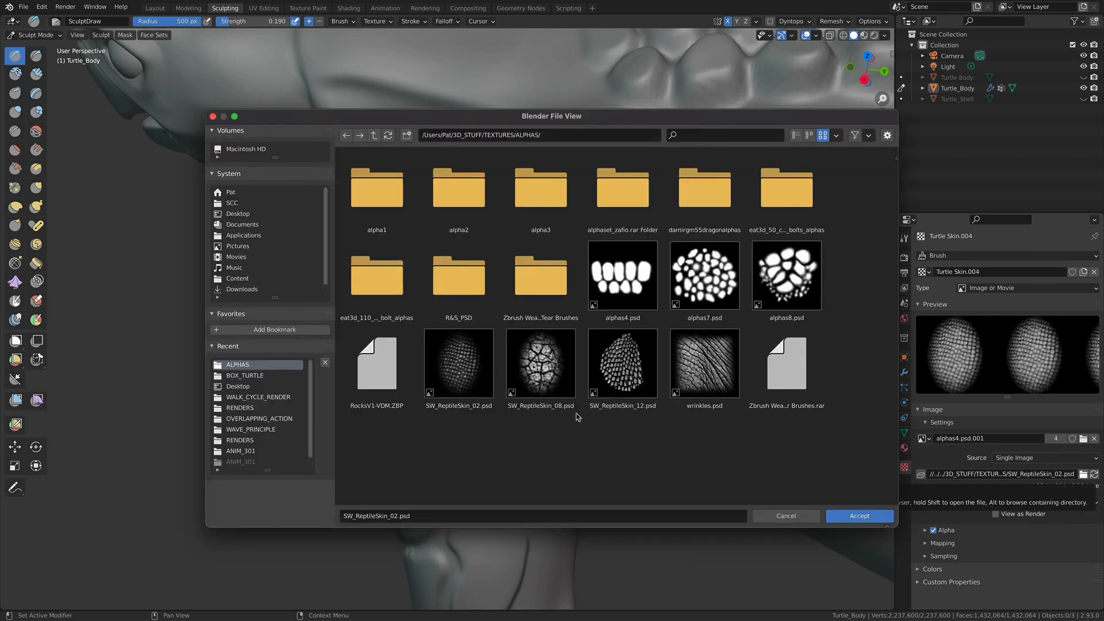
left_click(706, 364)
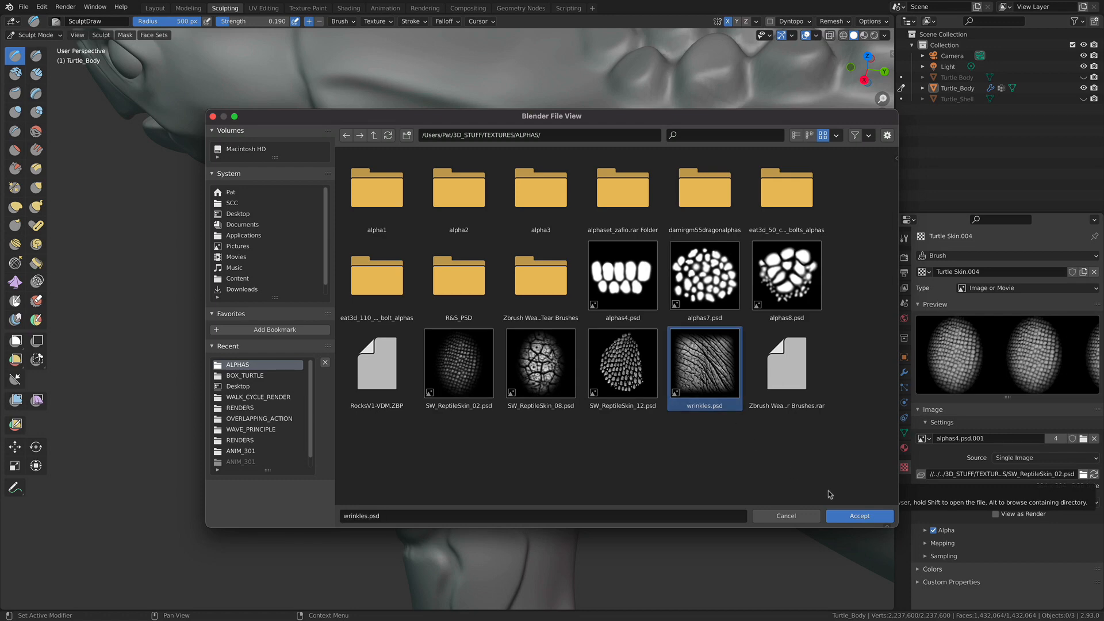
left_click(859, 515)
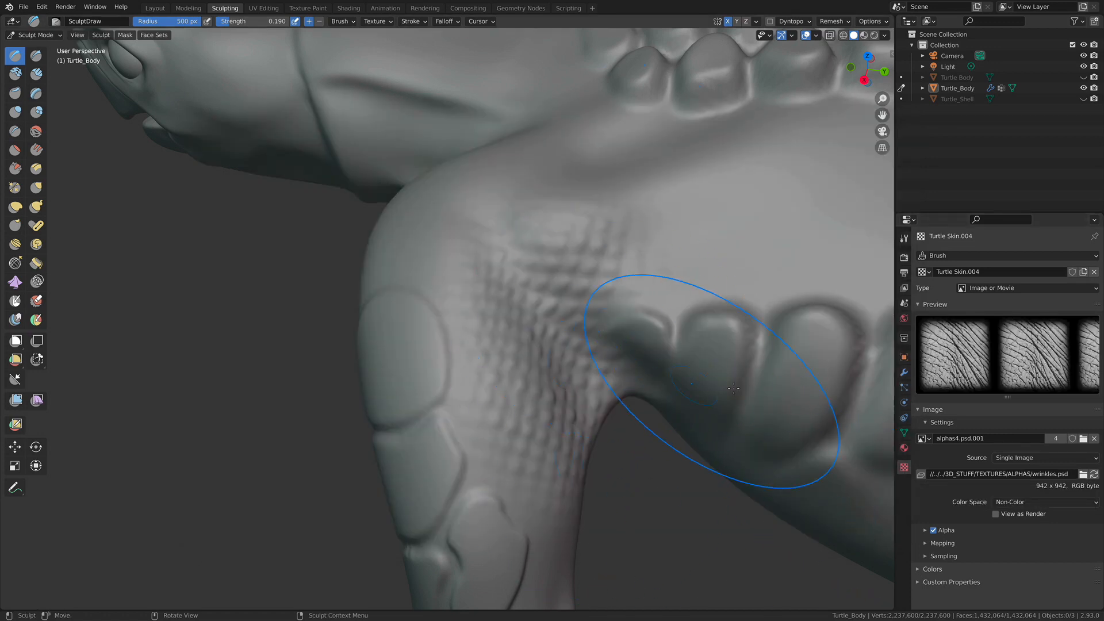
Reselect Turtle Skin.004 as the SculptDraw brush's texture
left_click(904, 239)
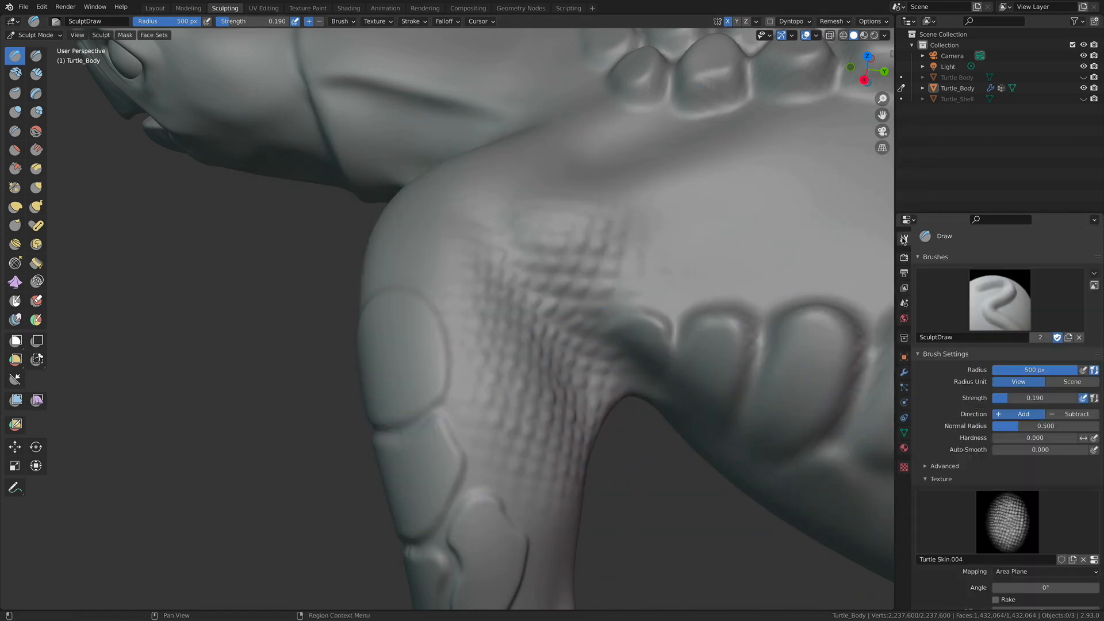
left_click(985, 515)
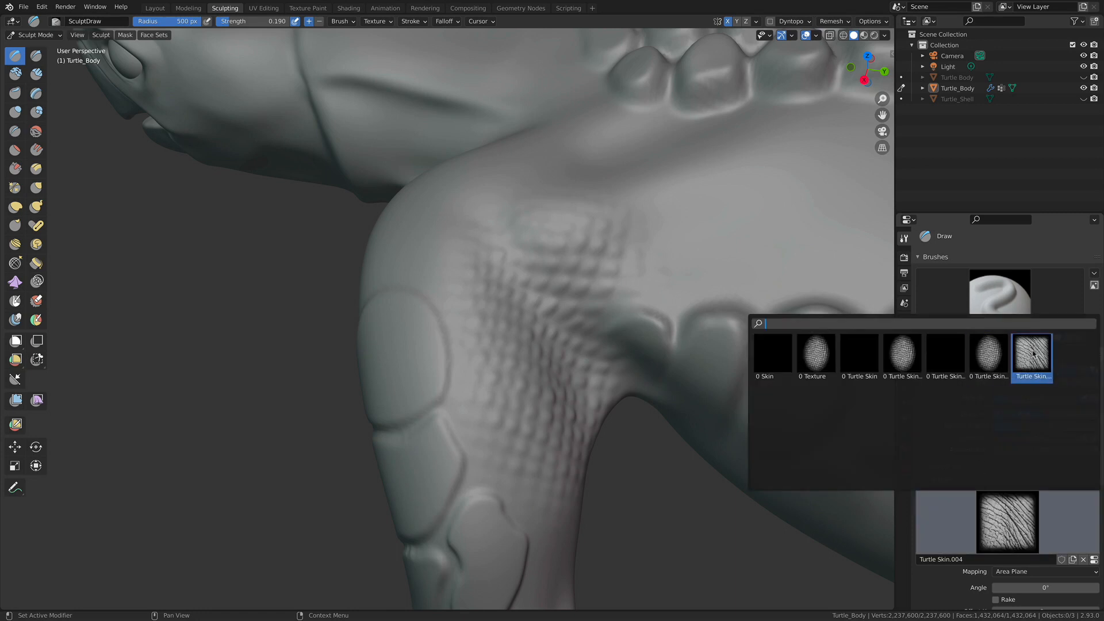
left_click(1032, 358)
Stamp the wrinkles texture over the reptile skin on the upper front leg and onto the lower leg above the foot
mouse_move(567, 353)
middle_mouse_down()
mouse_move(591, 370)
mouse_move(535, 420)
middle_mouse_up()
middle_click_drag(534, 336, 551, 307)
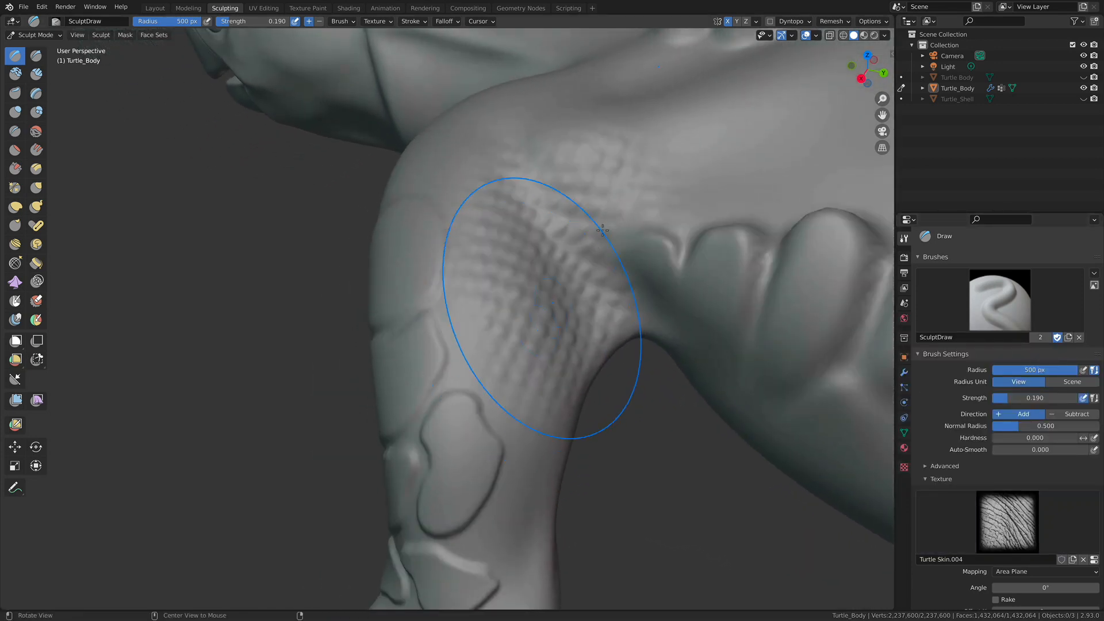
left_click_drag(540, 299, 579, 339)
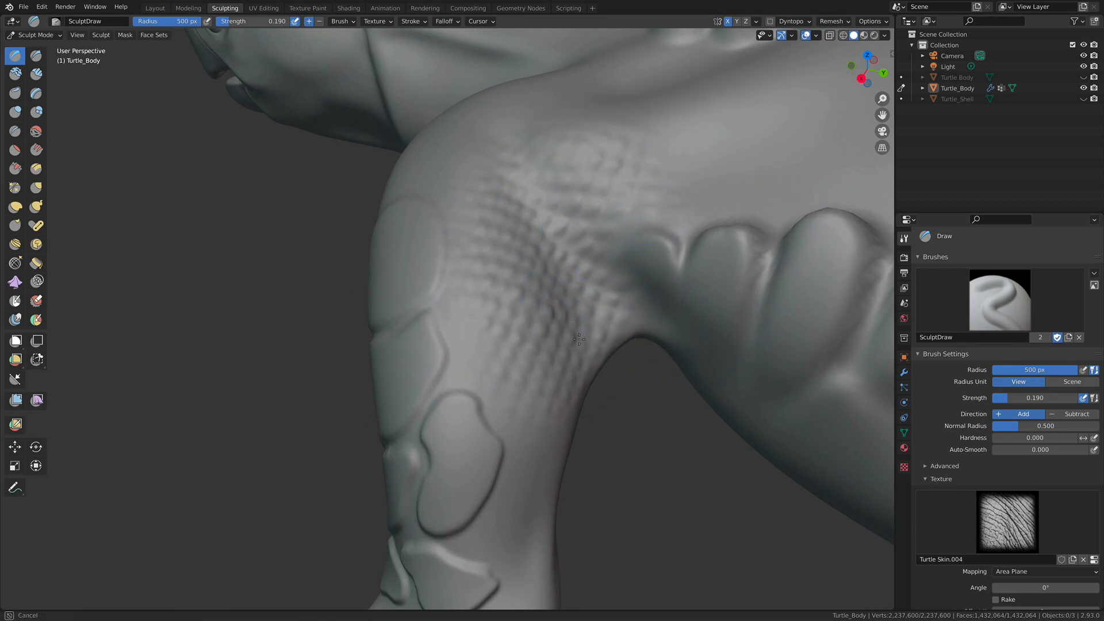
mouse_move(588, 393)
left_mouse_down()
mouse_move(598, 276)
mouse_move(569, 357)
mouse_move(609, 293)
mouse_move(697, 268)
mouse_move(661, 251)
left_mouse_up()
middle_click_drag(661, 250, 423, 402)
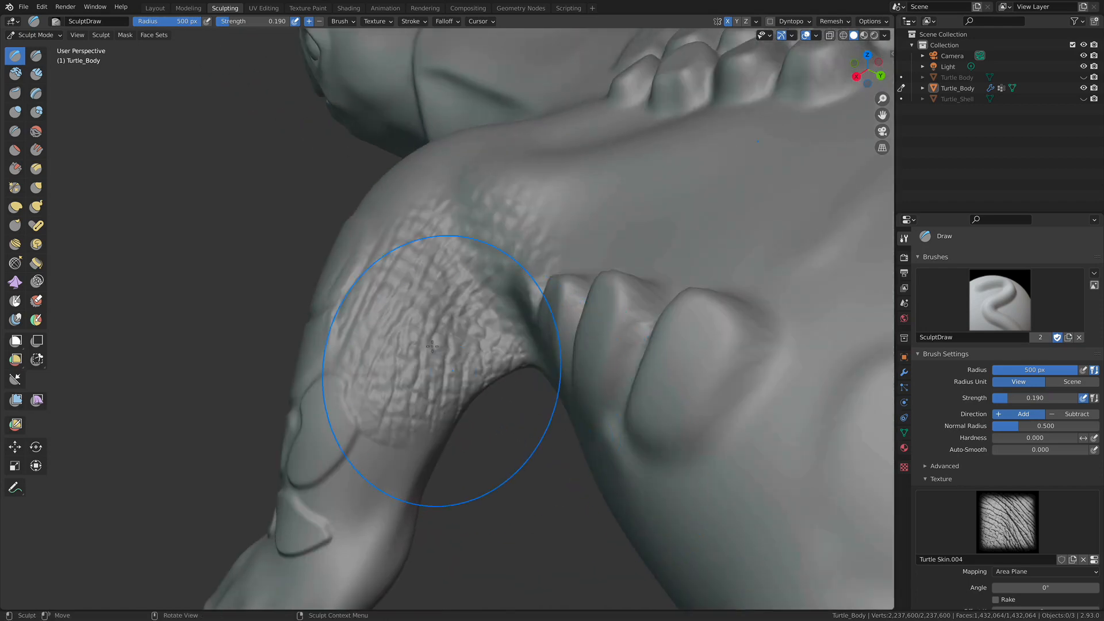
mouse_move(424, 295)
middle_mouse_down()
mouse_move(448, 335)
mouse_move(454, 314)
middle_mouse_up()
left_click_drag(444, 347, 469, 391)
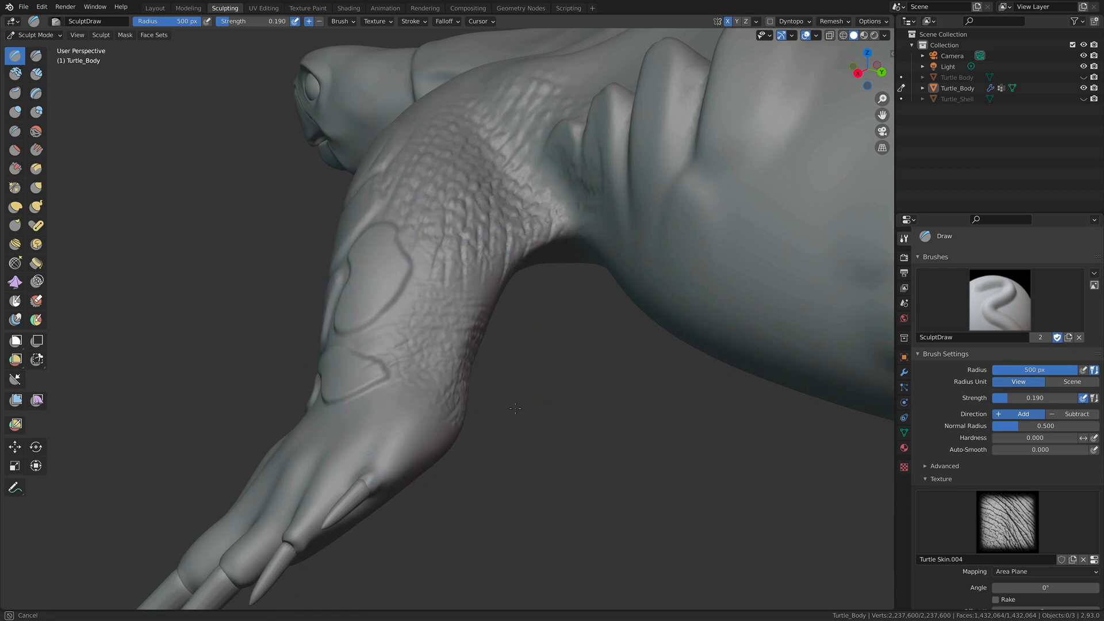
Stamp the wrinkles texture onto the outer shoulder where the front leg joins the turtle's body
middle_click_drag(540, 400, 530, 351)
mouse_move(530, 234)
middle_mouse_down()
mouse_move(594, 283)
mouse_move(426, 323)
middle_mouse_up()
left_click_drag(425, 327, 486, 357)
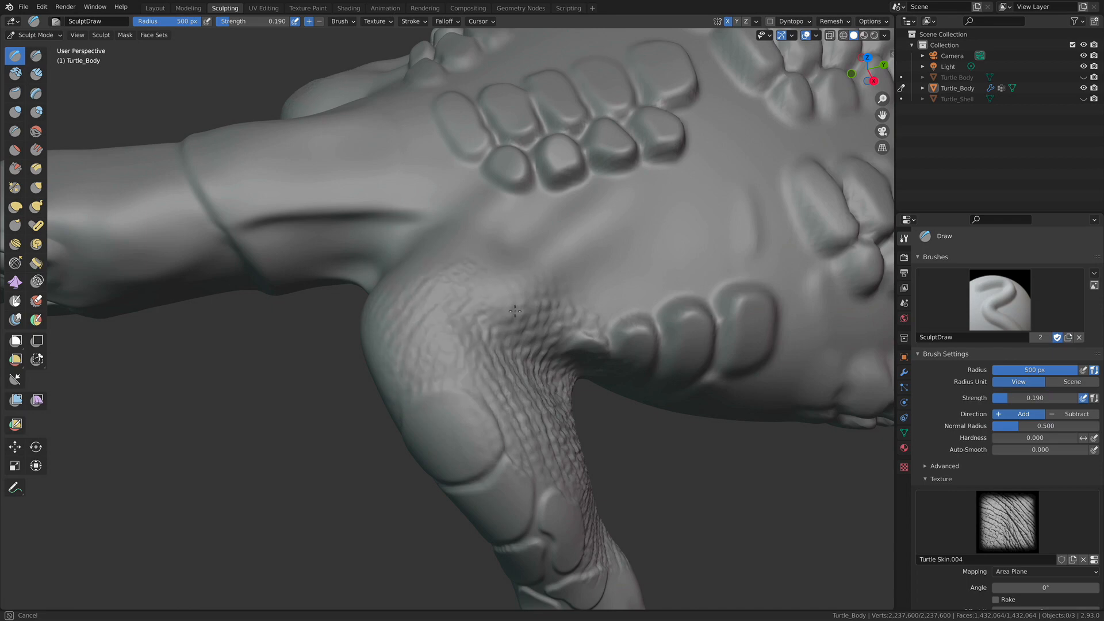
left_click_drag(521, 324, 470, 373)
Stamp the wrinkles texture over the front of the shoulder and along the inner side of the upper front leg
mouse_move(470, 373)
middle_mouse_down()
mouse_move(673, 414)
mouse_move(709, 314)
mouse_move(530, 192)
middle_mouse_up()
mouse_move(529, 202)
left_mouse_down()
mouse_move(512, 248)
mouse_move(477, 285)
mouse_move(581, 290)
mouse_move(626, 270)
left_mouse_up()
middle_click_drag(640, 266, 571, 276)
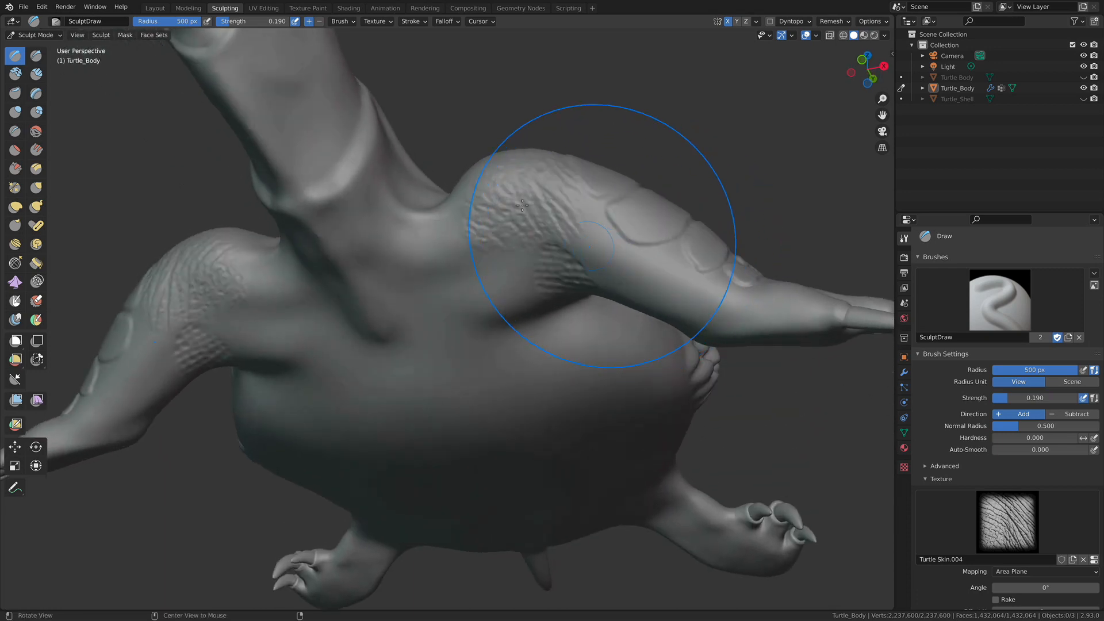
left_click_drag(517, 196, 587, 250, "alt")
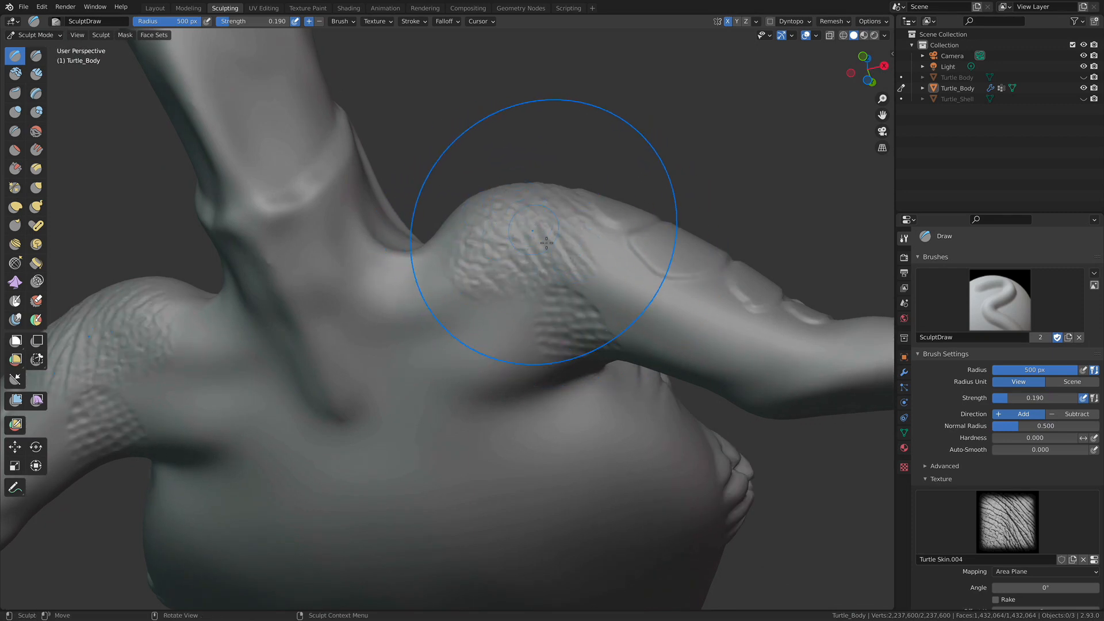
middle_click_drag(649, 317, 663, 300)
mouse_move(630, 319)
left_mouse_down()
mouse_move(683, 397)
mouse_move(684, 322)
mouse_move(679, 374)
mouse_move(708, 311)
mouse_move(694, 406)
mouse_move(713, 364)
left_mouse_up()
Mask the large rounded scale plate on the lower front leg using the Mask brush at a radius of 88 px
mouse_move(732, 253)
middle_mouse_down()
mouse_move(700, 271)
mouse_move(627, 280)
mouse_move(589, 357)
mouse_move(550, 343)
mouse_move(120, 295)
middle_mouse_up()
left_click(17, 303)
middle_click_drag(209, 271, 542, 357)
key("f")
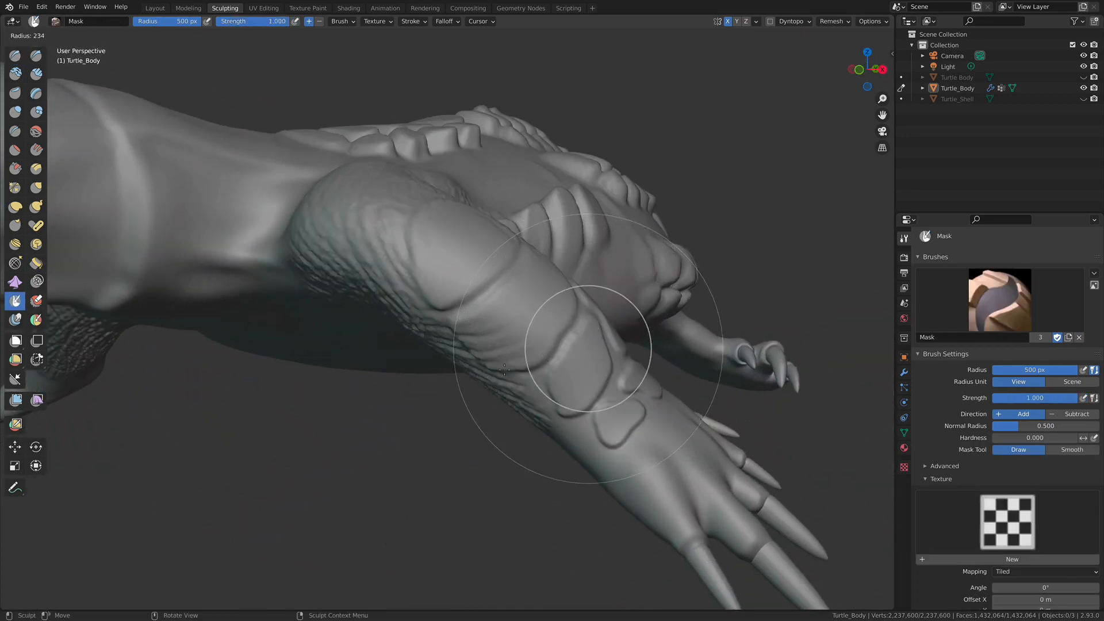
left_click(587, 351)
scroll(611, 343, "up", 4)
scroll(611, 343, "up", 3)
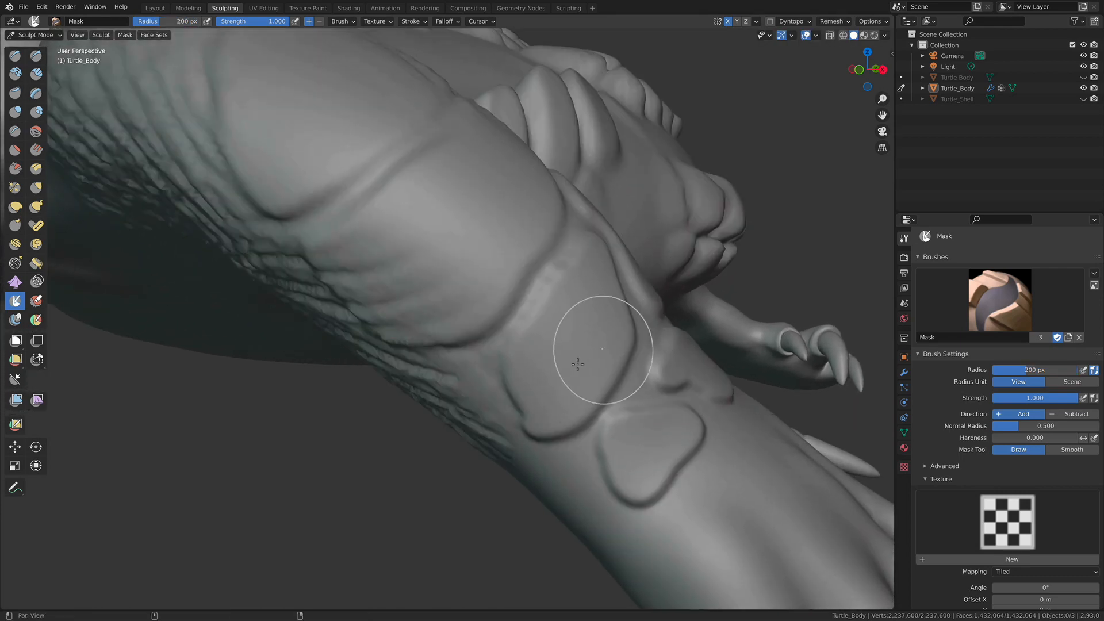
key("f")
left_click(552, 366)
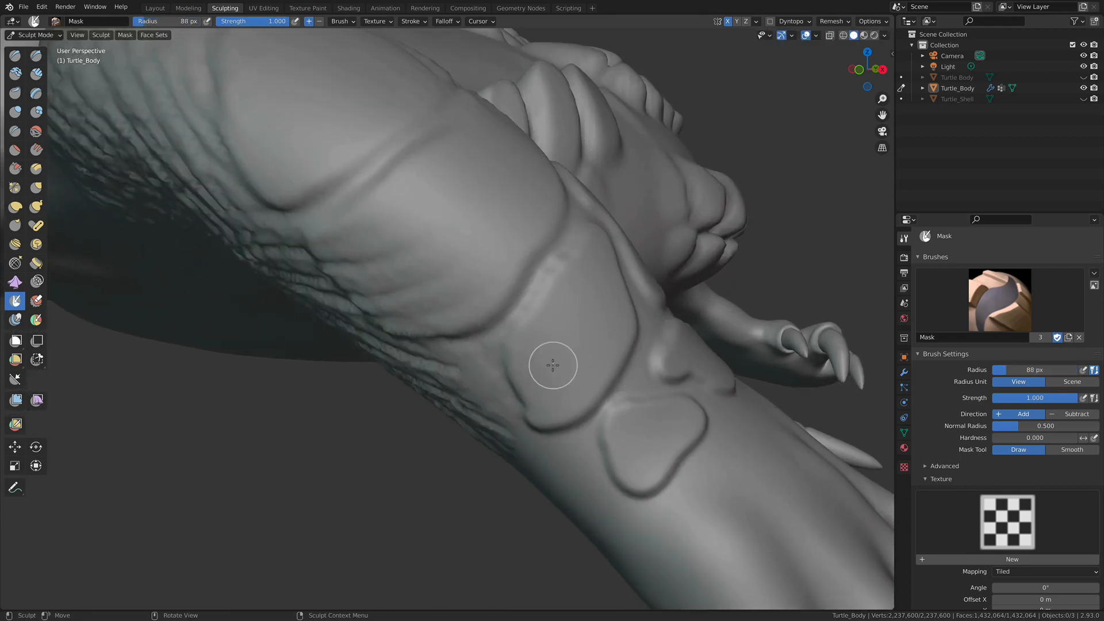
left_click_drag(526, 345, 518, 370)
mouse_move(548, 409)
left_mouse_down()
mouse_move(582, 392)
mouse_move(614, 314)
mouse_move(603, 251)
mouse_move(538, 350)
mouse_move(578, 287)
mouse_move(599, 312)
left_mouse_up()
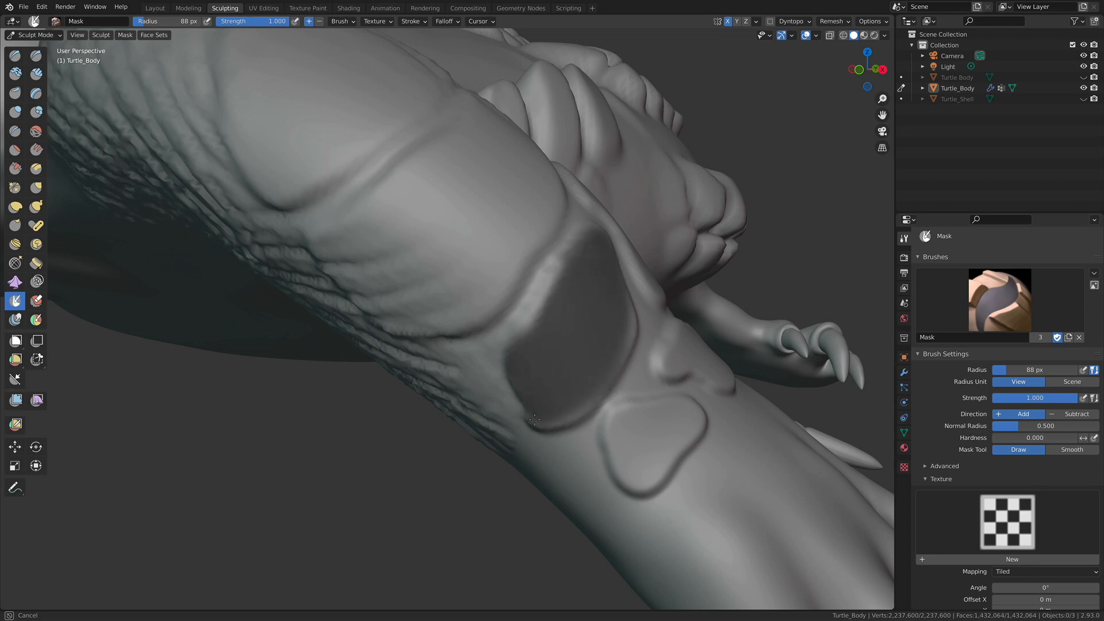
left_click_drag(532, 417, 621, 348)
left_click_drag(521, 353, 586, 248)
Switch back to the Draw brush and stamp the wrinkles texture around the masked scale plate on the lower front leg
left_click_drag(613, 351, 315, 369, "alt")
left_click(15, 55)
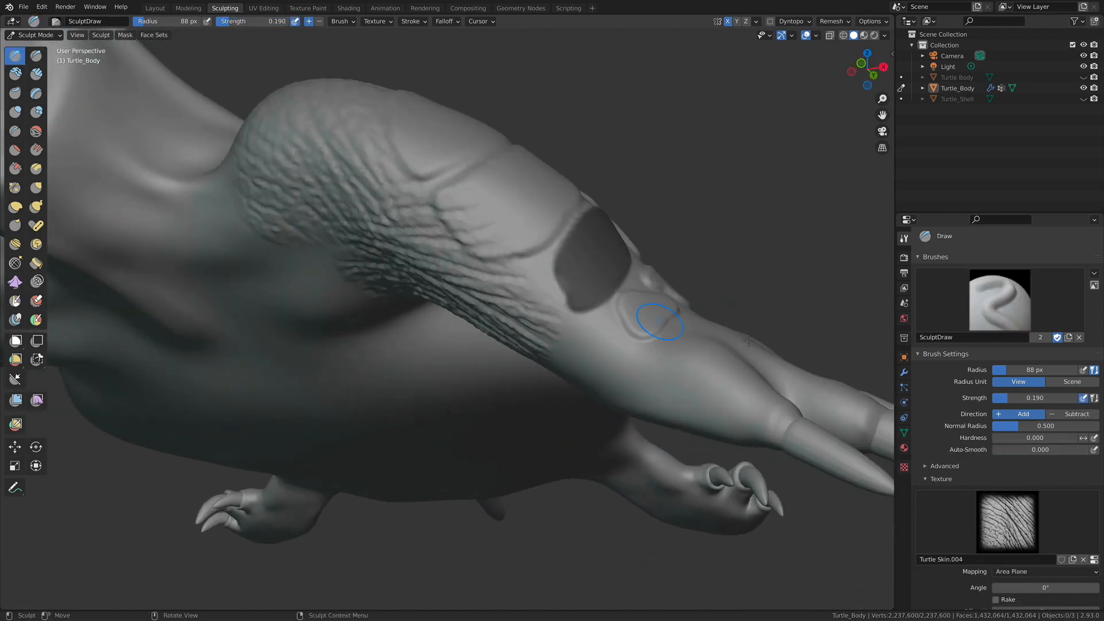
mouse_move(602, 325)
left_mouse_down("alt")
mouse_move(635, 256)
mouse_move(621, 295)
mouse_move(678, 384)
left_mouse_up("alt")
left_click_drag(624, 271, 630, 326, "alt")
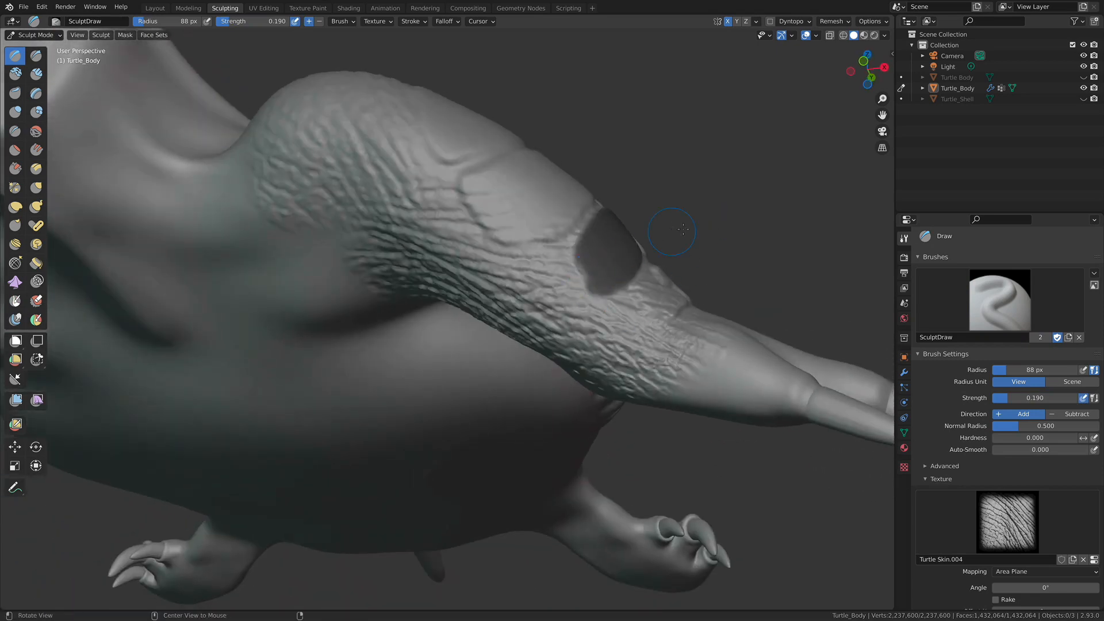
left_click_drag(667, 224, 604, 259, "alt")
Clear the mask and examine the wrinkled skin around the front leg's scale plates from several angles
left_click(121, 35)
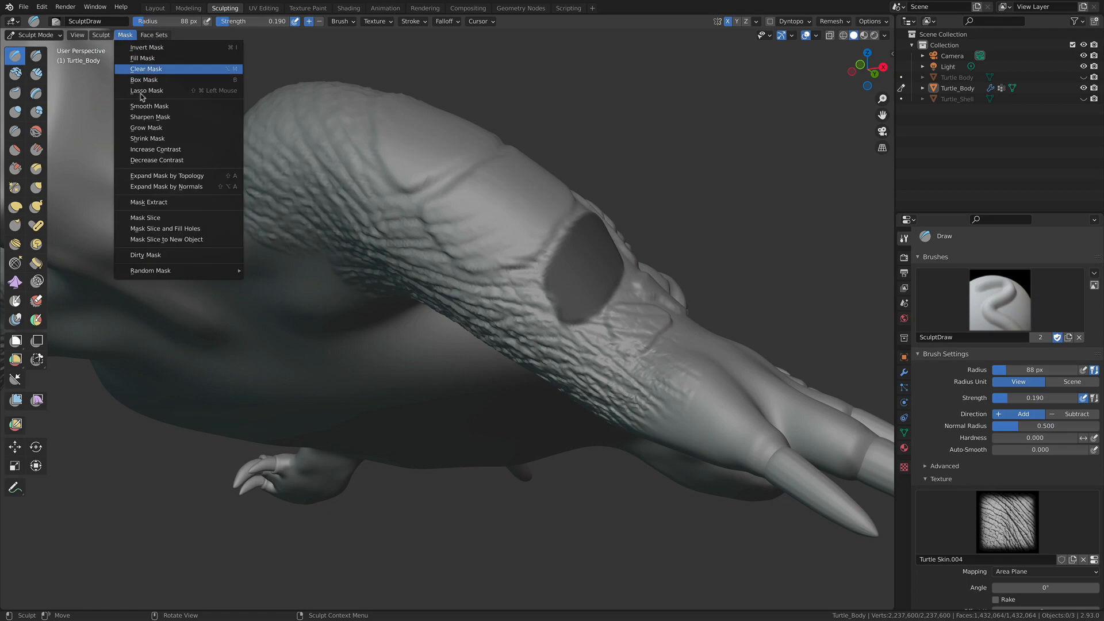
left_click(145, 68)
mouse_move(768, 253)
left_mouse_down("alt")
mouse_move(754, 244)
mouse_move(675, 286)
mouse_move(678, 275)
left_mouse_up("alt")
mouse_move(527, 315)
left_mouse_down("alt")
mouse_move(615, 331)
mouse_move(645, 295)
left_mouse_up("alt")
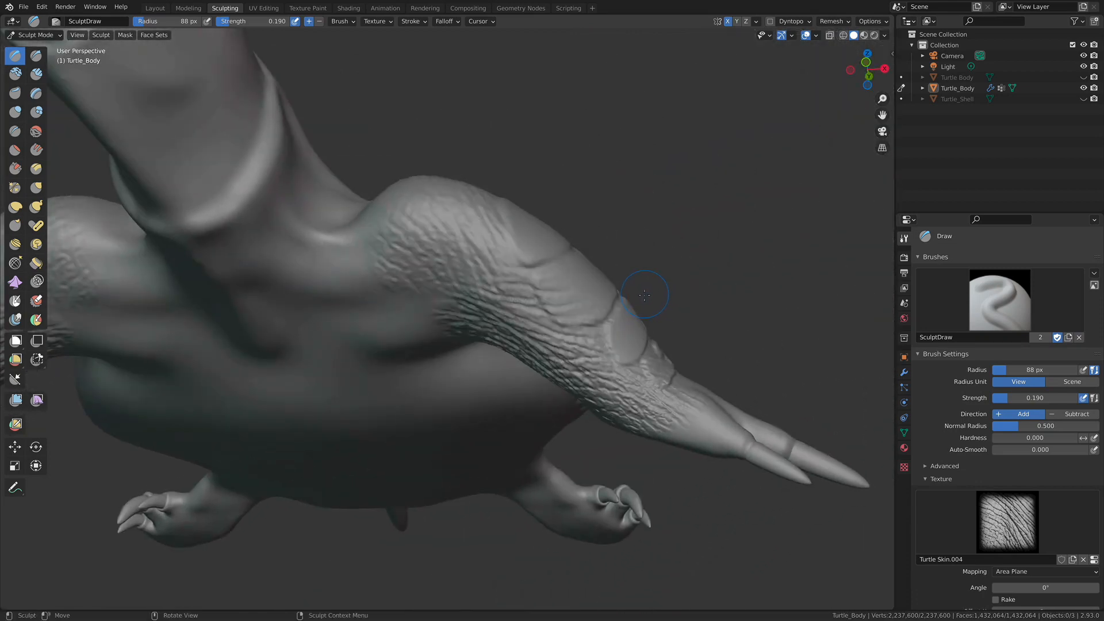
mouse_move(663, 234)
left_mouse_down("alt")
mouse_move(423, 275)
mouse_move(437, 260)
mouse_move(395, 247)
mouse_move(452, 294)
left_mouse_up("alt")
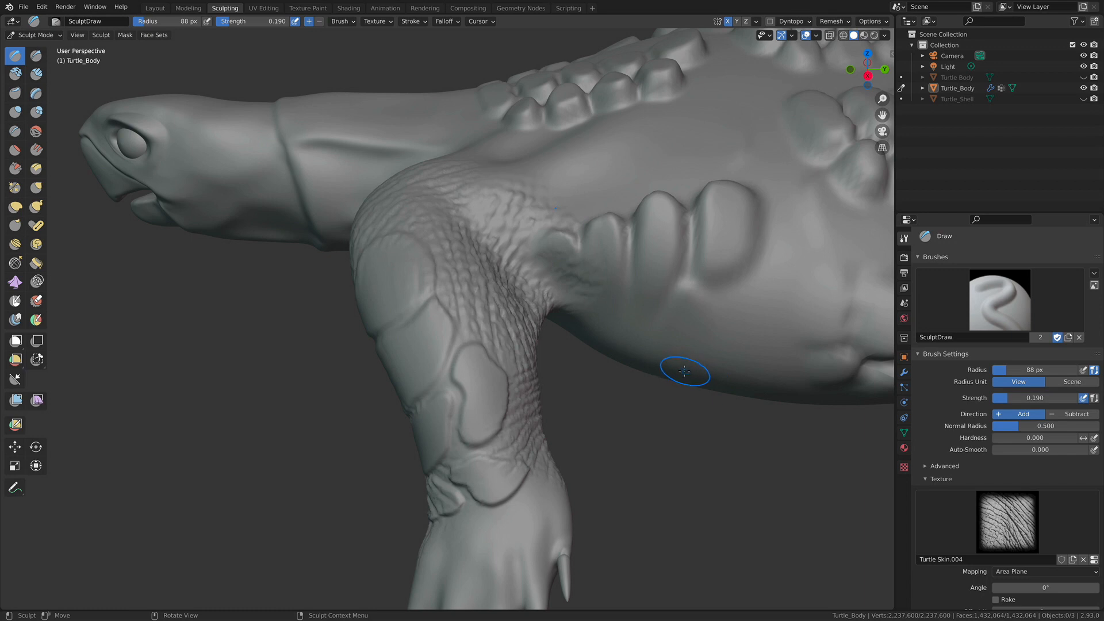
middle_click_drag(607, 317, 589, 337)
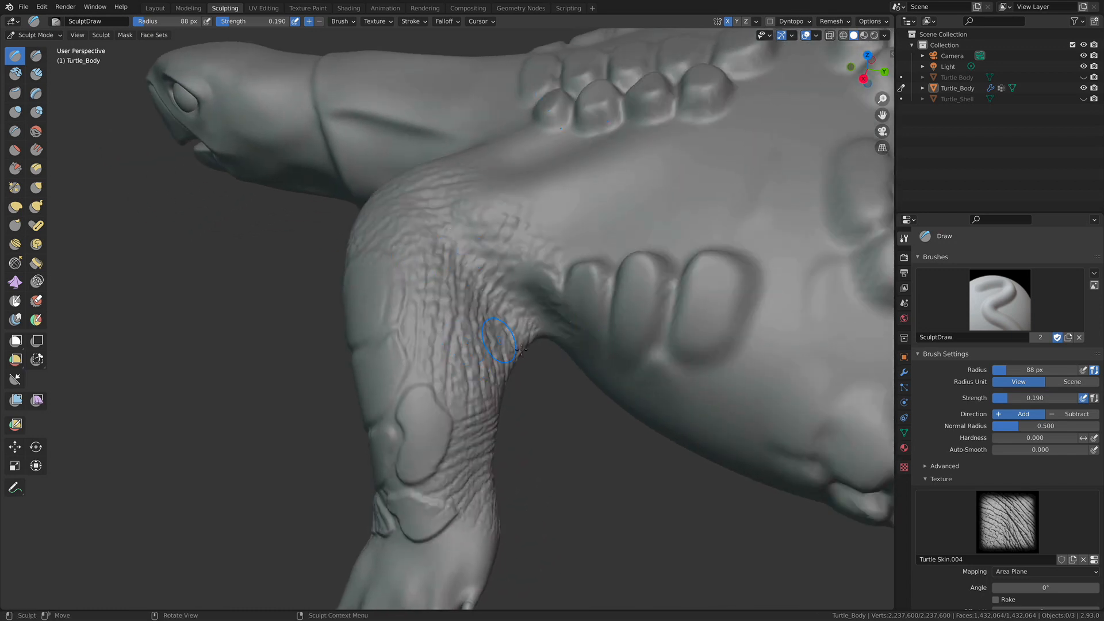